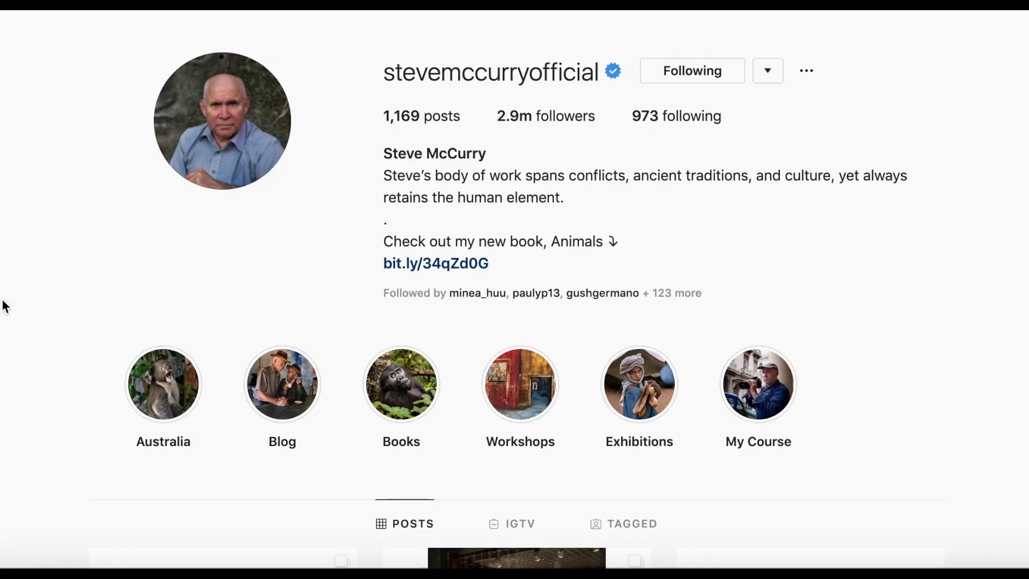
Browse the photo grid on the stevemccurryofficial Instagram profile, examining the older posts and the ones back toward the newest.
scroll(37, 392, down, 5)
scroll(37, 392, down, 3)
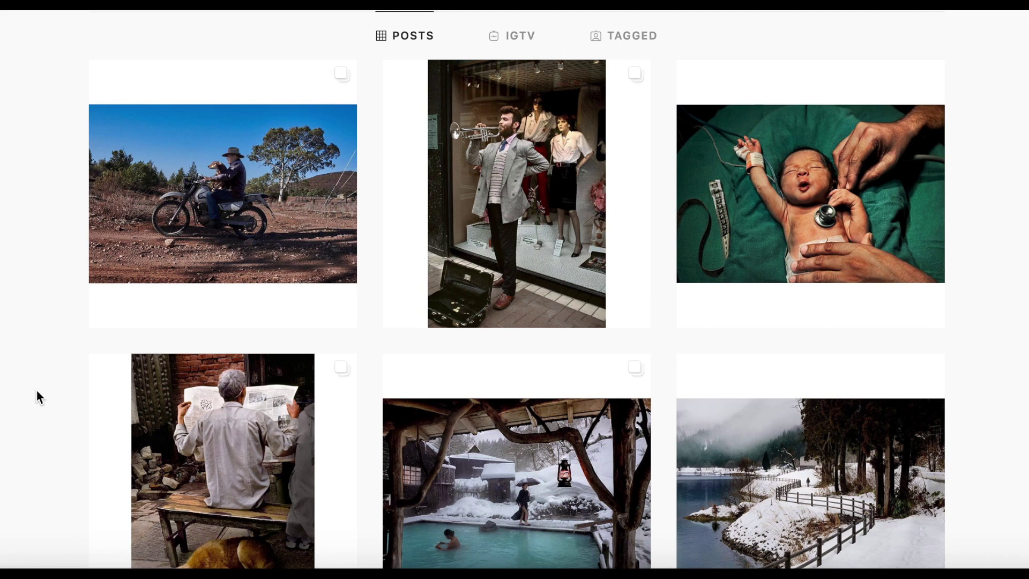
scroll(36, 396, down, 2)
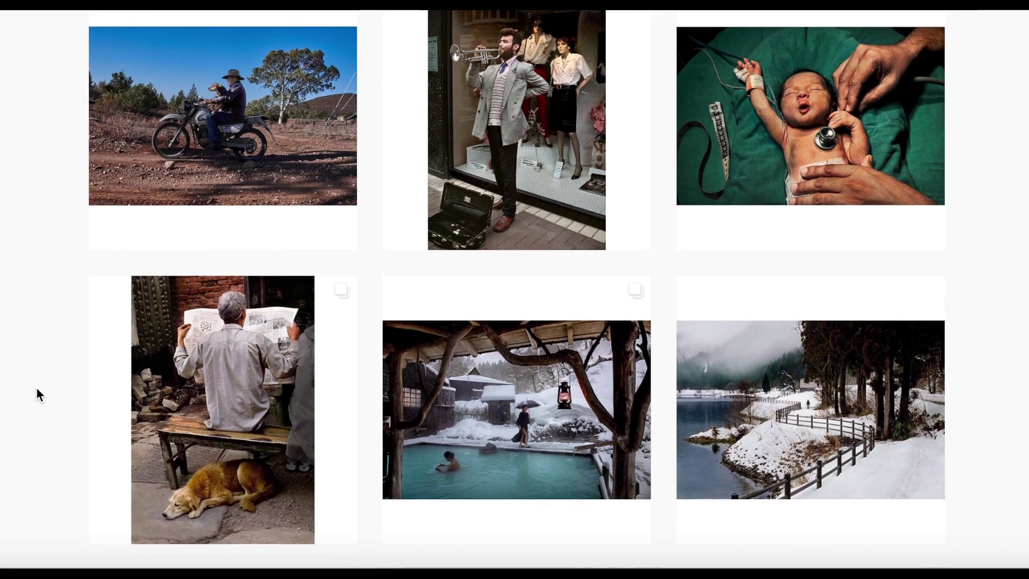
scroll(36, 390, down, 6)
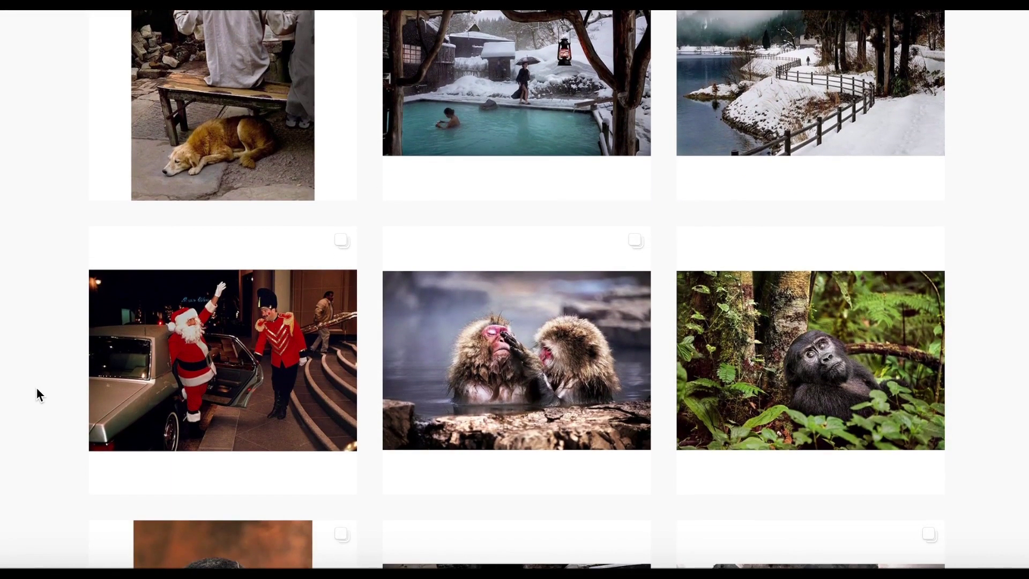
scroll(36, 389, down, 5)
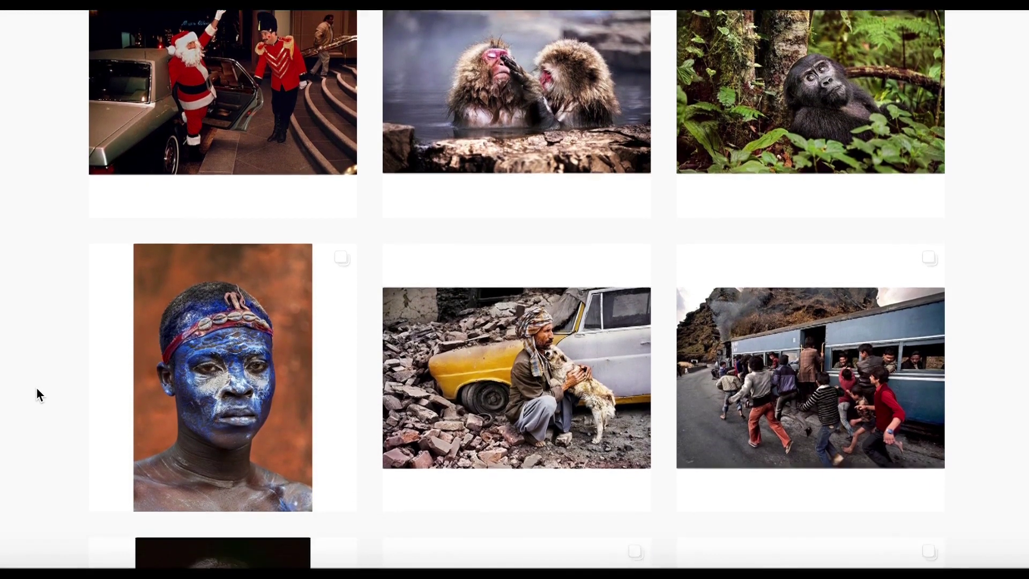
scroll(36, 388, down, 2)
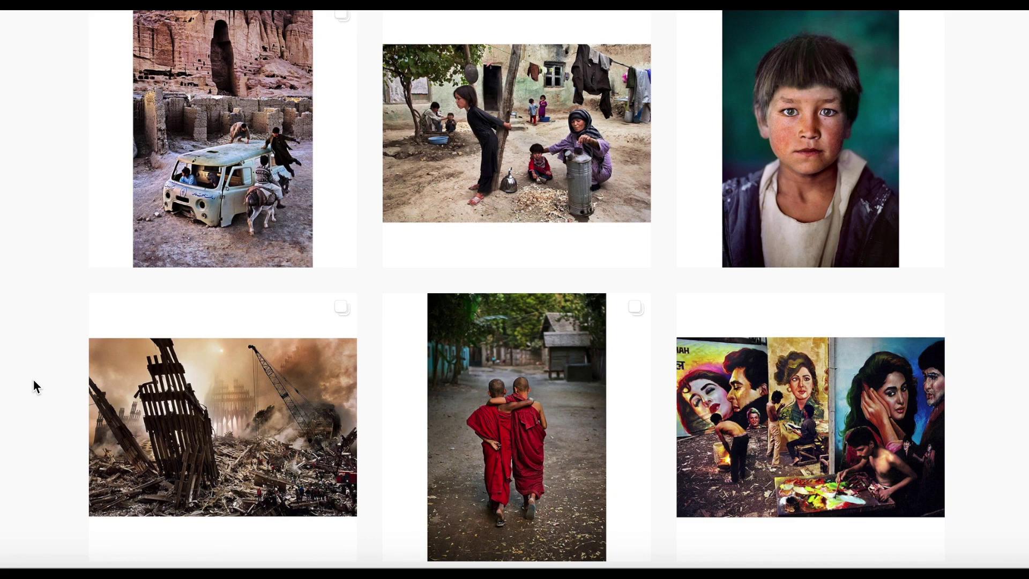
scroll(33, 378, down, 3)
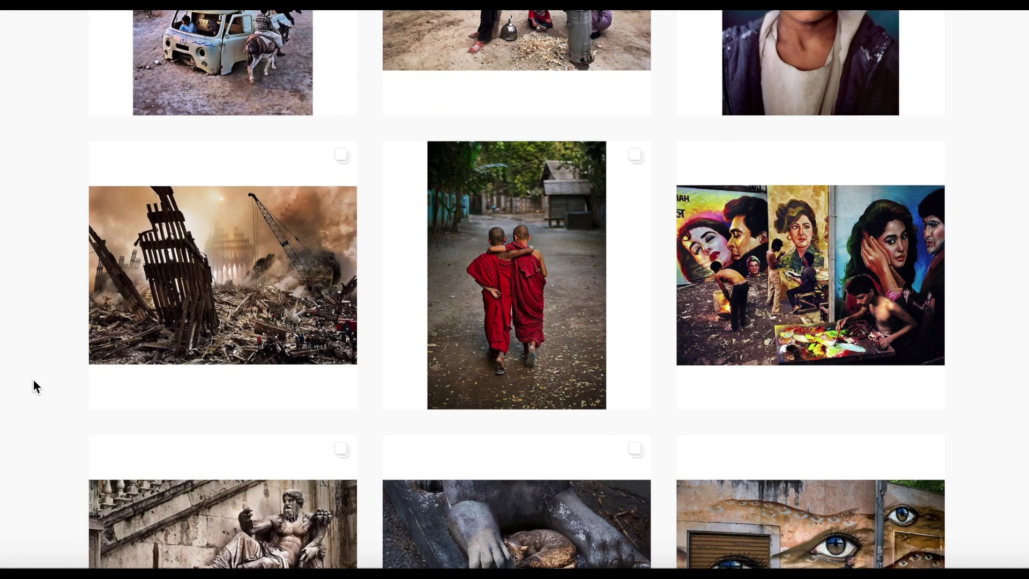
scroll(33, 378, up, 11)
scroll(33, 378, up, 8)
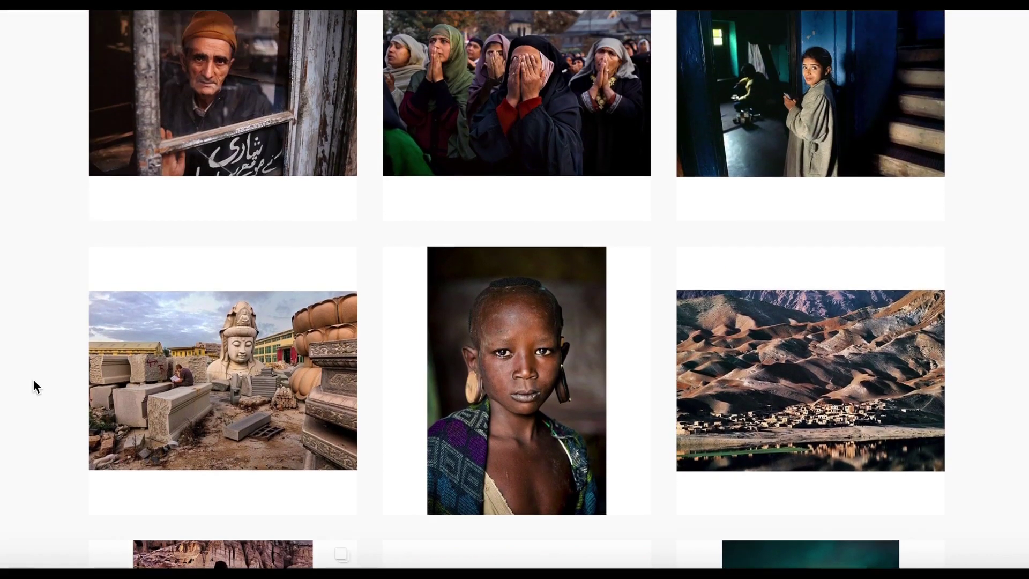
scroll(33, 380, up, 7)
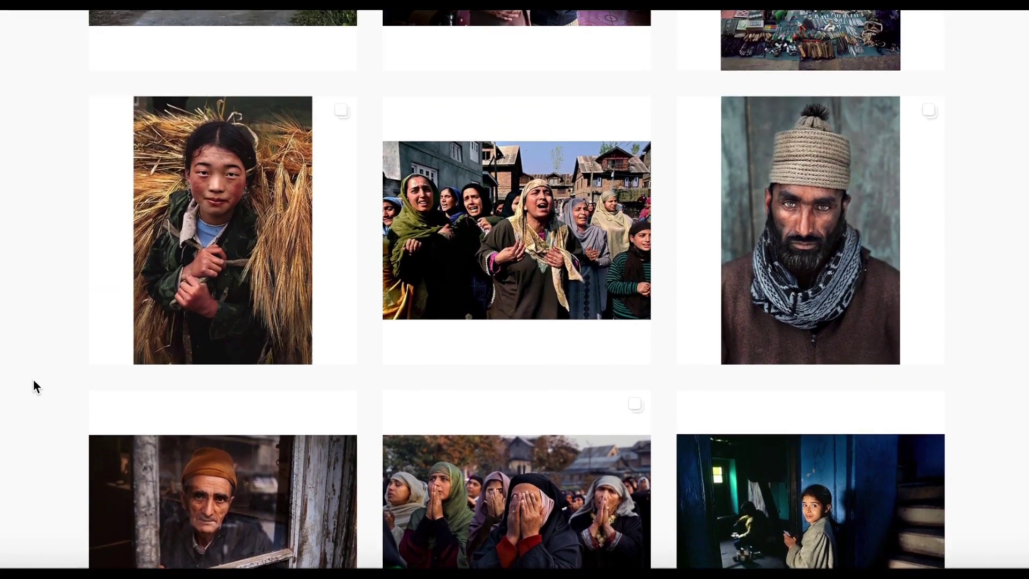
scroll(33, 380, up, 8)
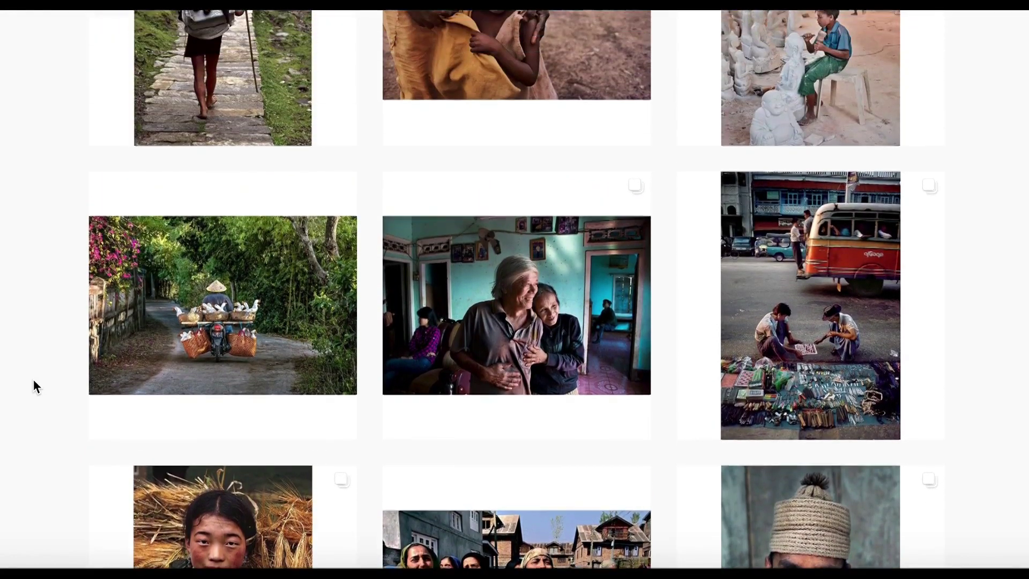
scroll(33, 386, up, 5)
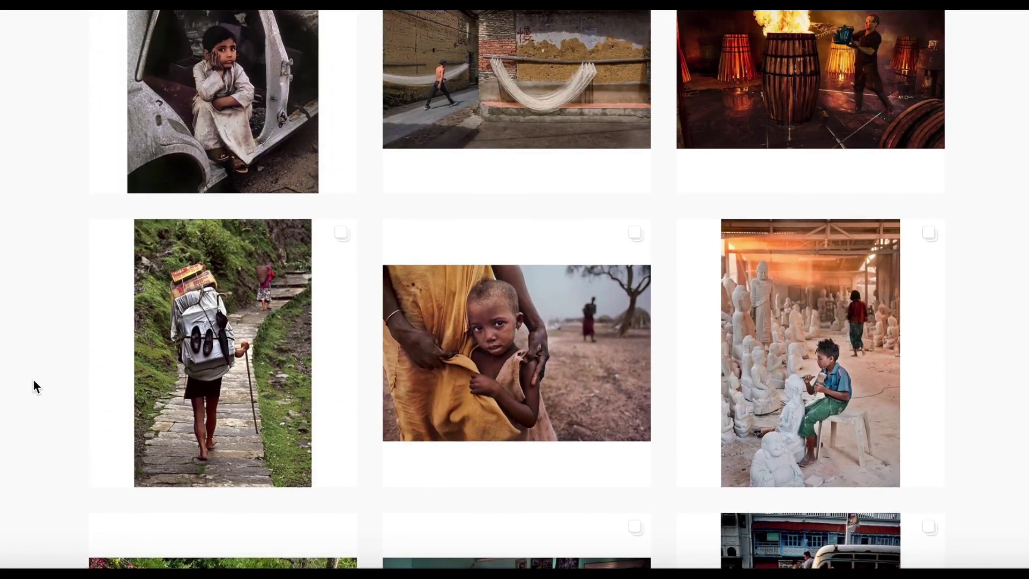
scroll(33, 381, up, 3)
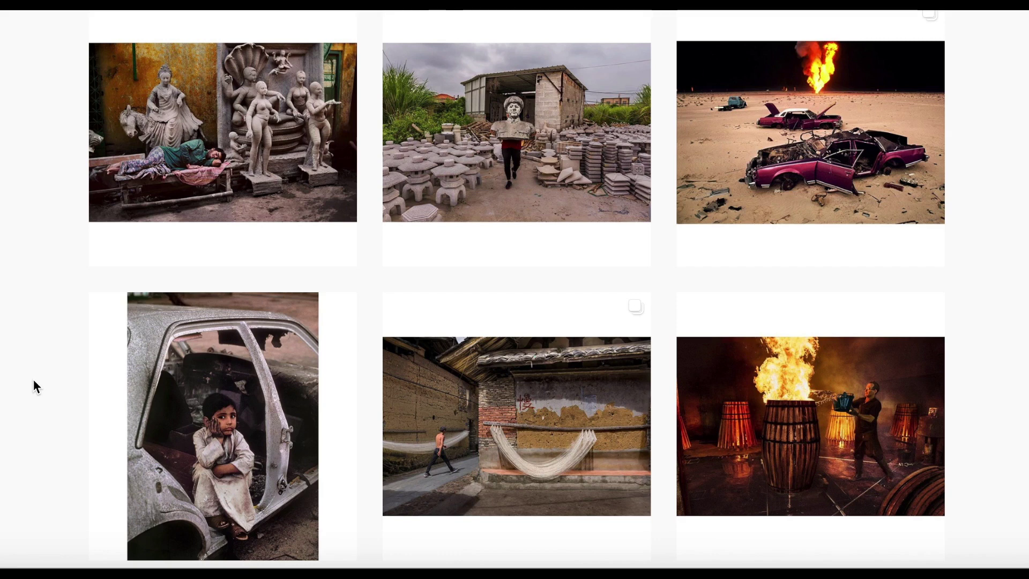
scroll(34, 378, up, 8)
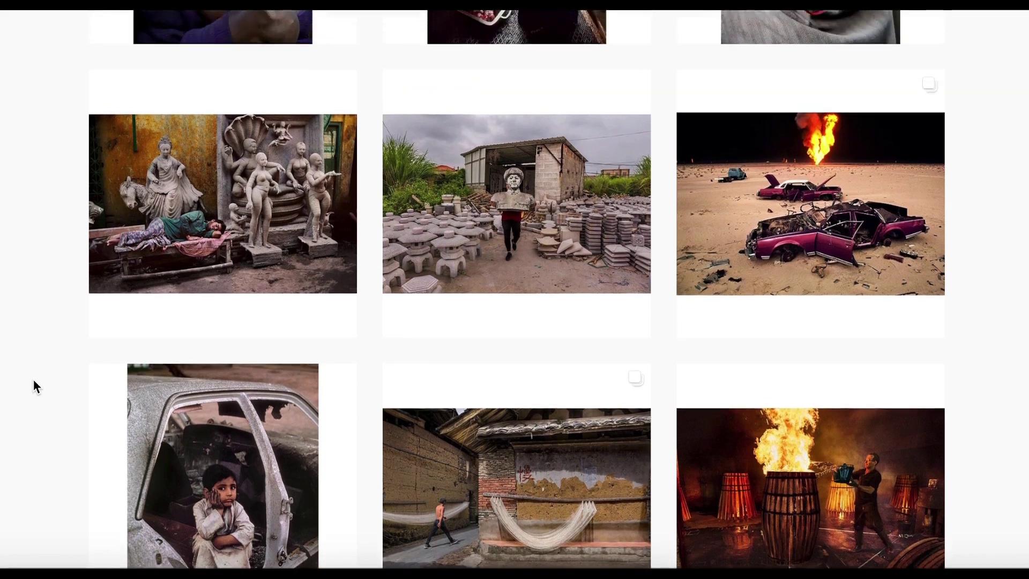
scroll(33, 380, up, 6)
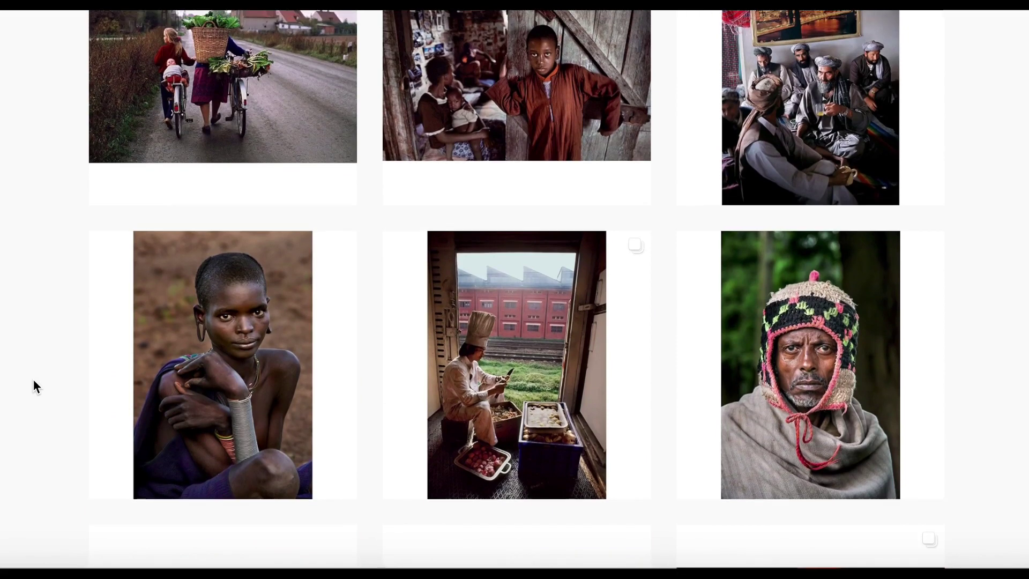
scroll(32, 379, up, 9)
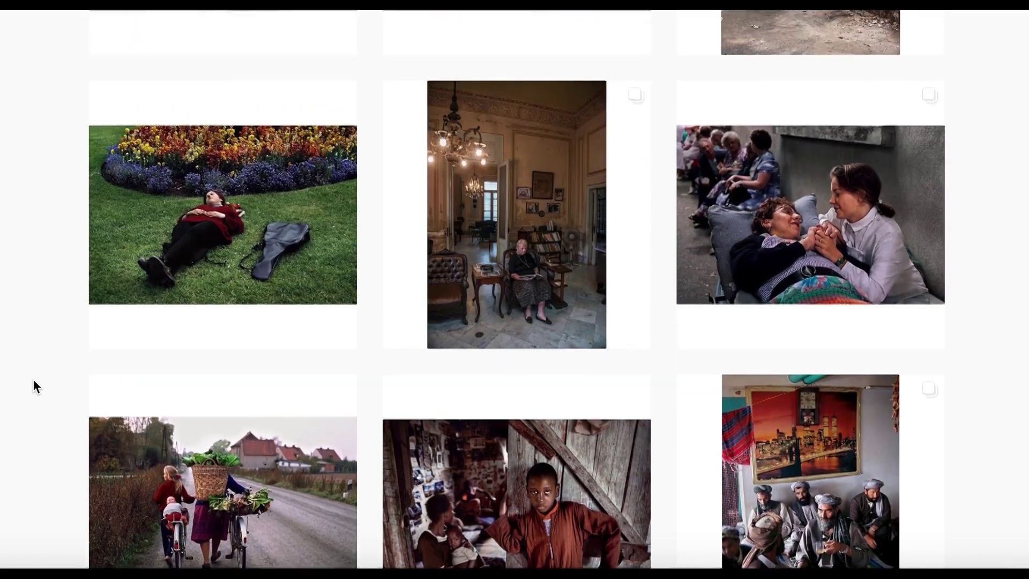
scroll(32, 379, up, 3)
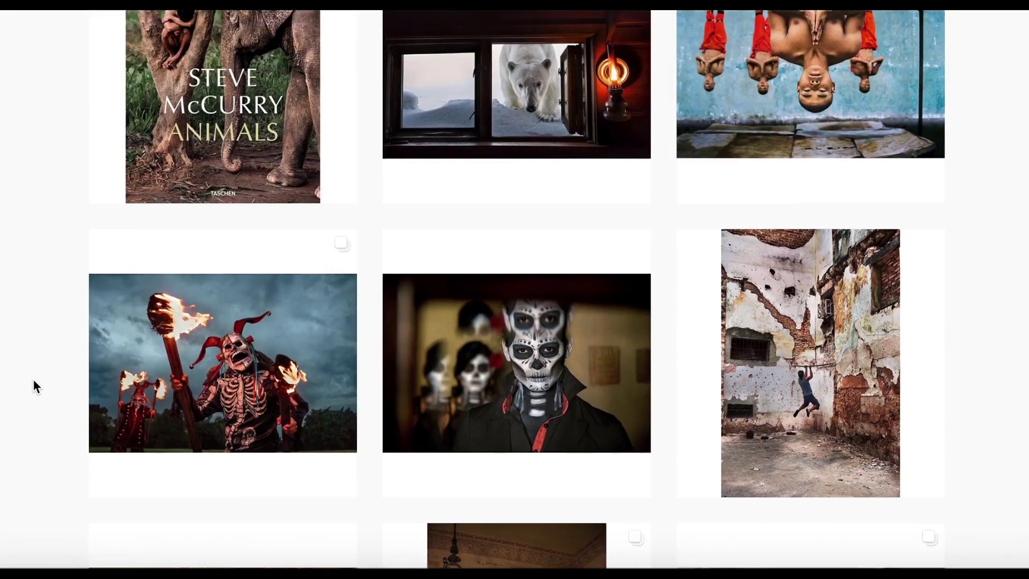
scroll(33, 378, up, 5)
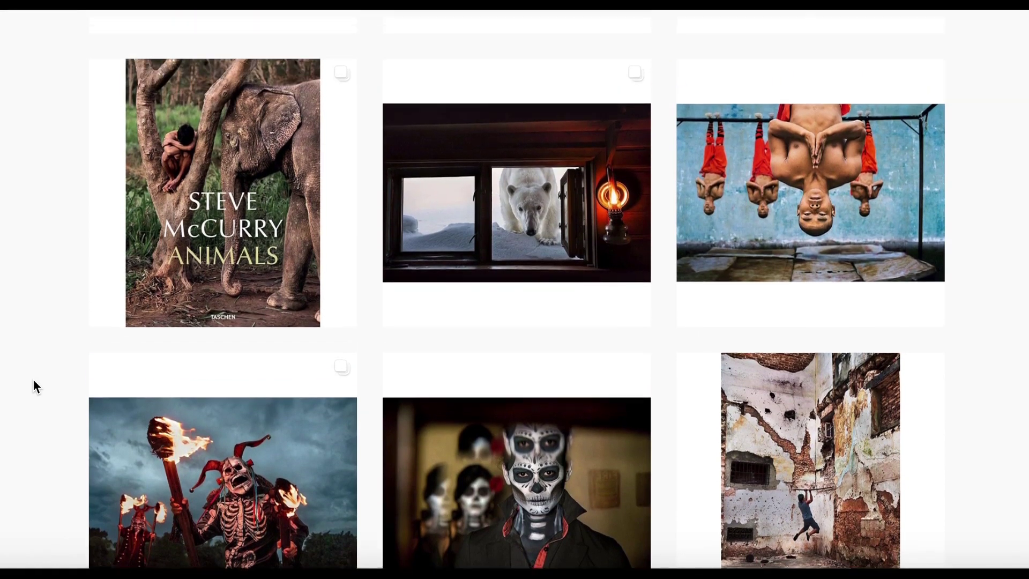
scroll(33, 386, up, 5)
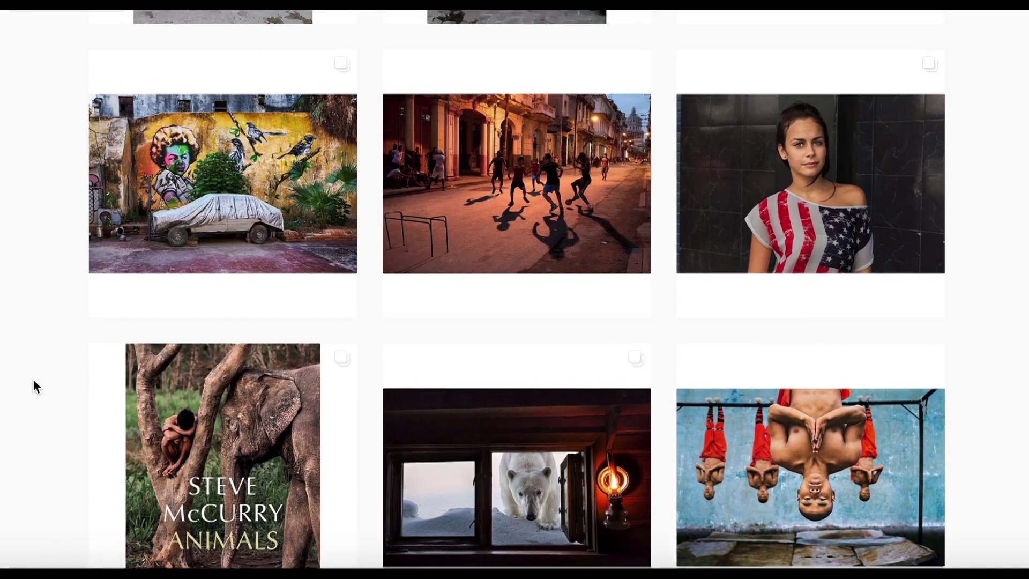
scroll(33, 387, up, 1)
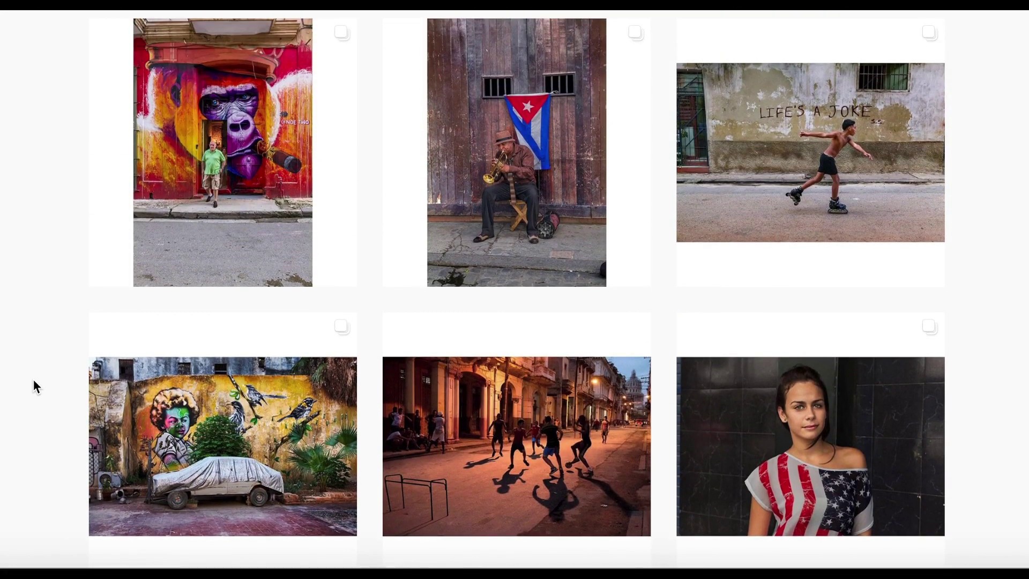
scroll(33, 386, up, 3)
scroll(34, 382, up, 7)
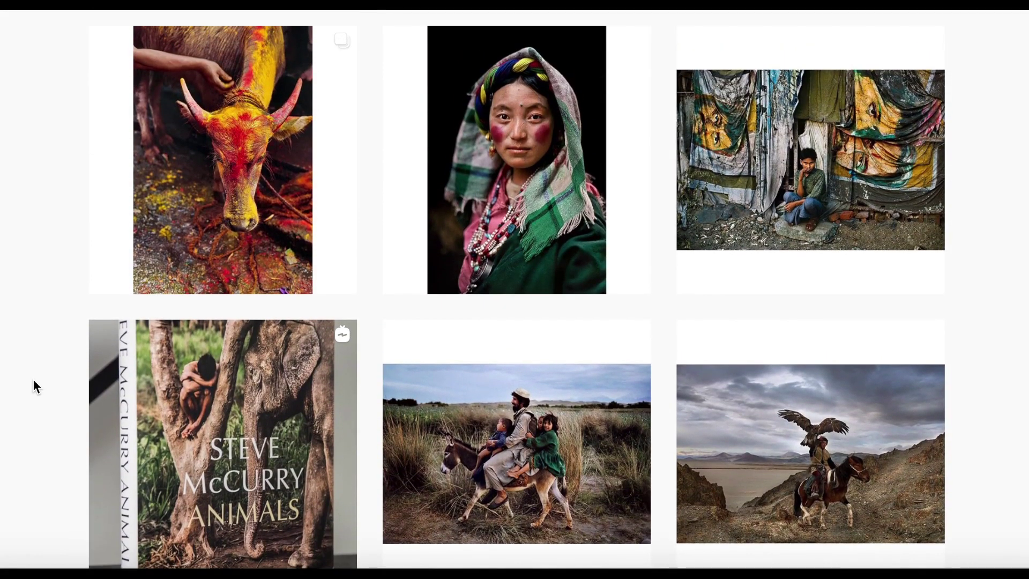
scroll(35, 386, up, 10)
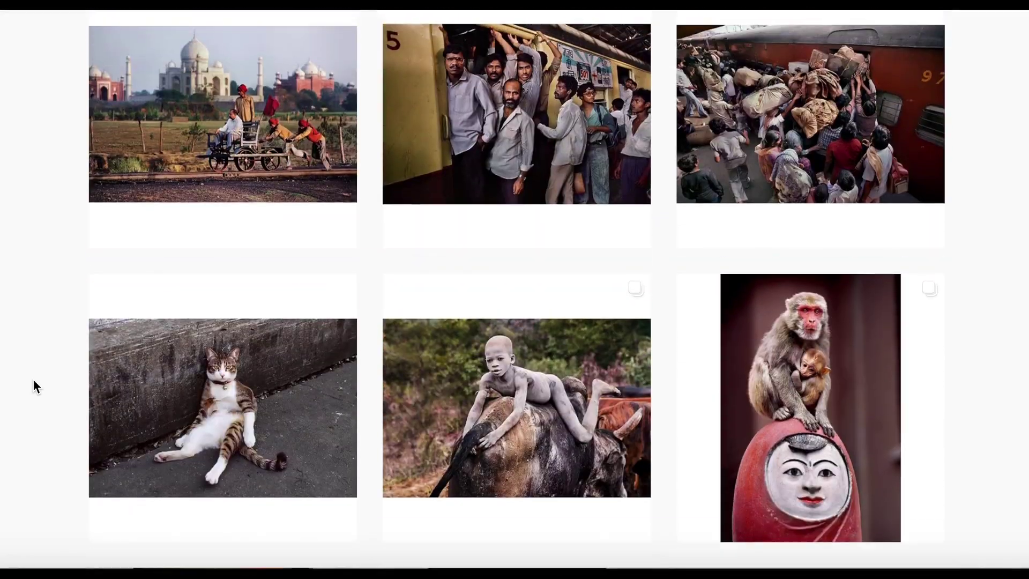
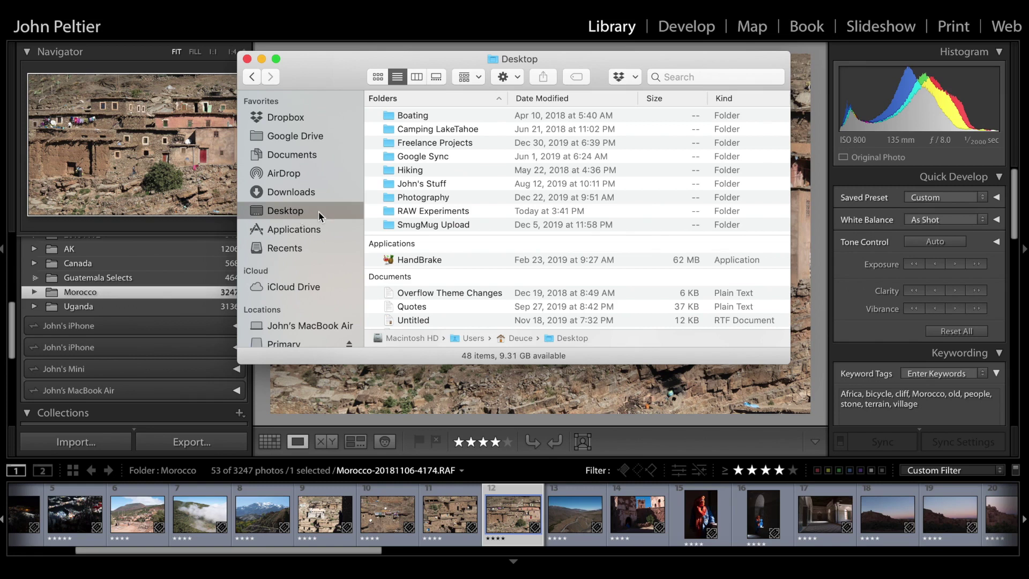
Paste the copied Morocco-20181106-4174.RAF file into the RAW Experiments folder on the Desktop and close the file window.
double_click(387, 212)
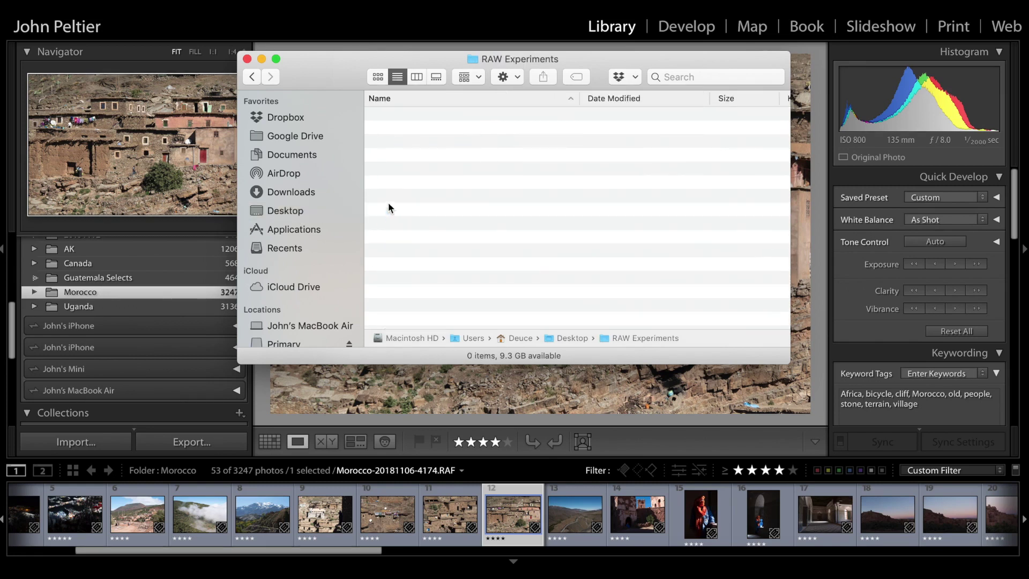
right_click(389, 119)
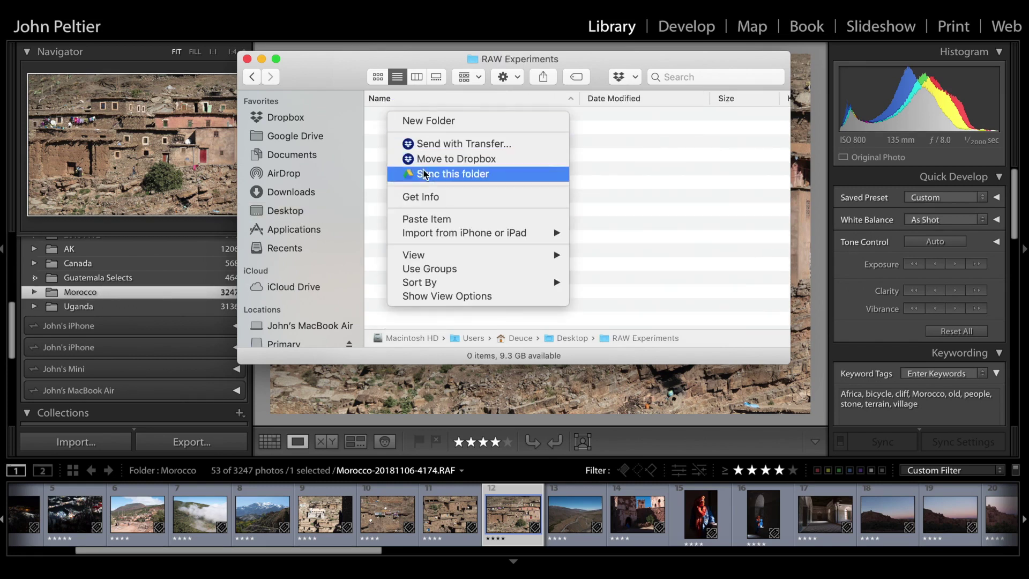
click(437, 220)
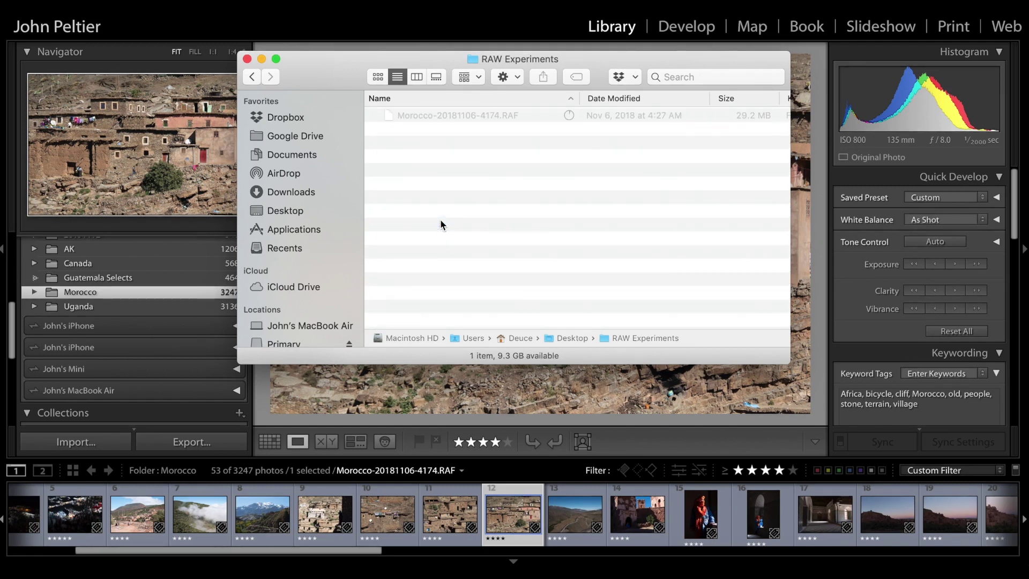
click(248, 59)
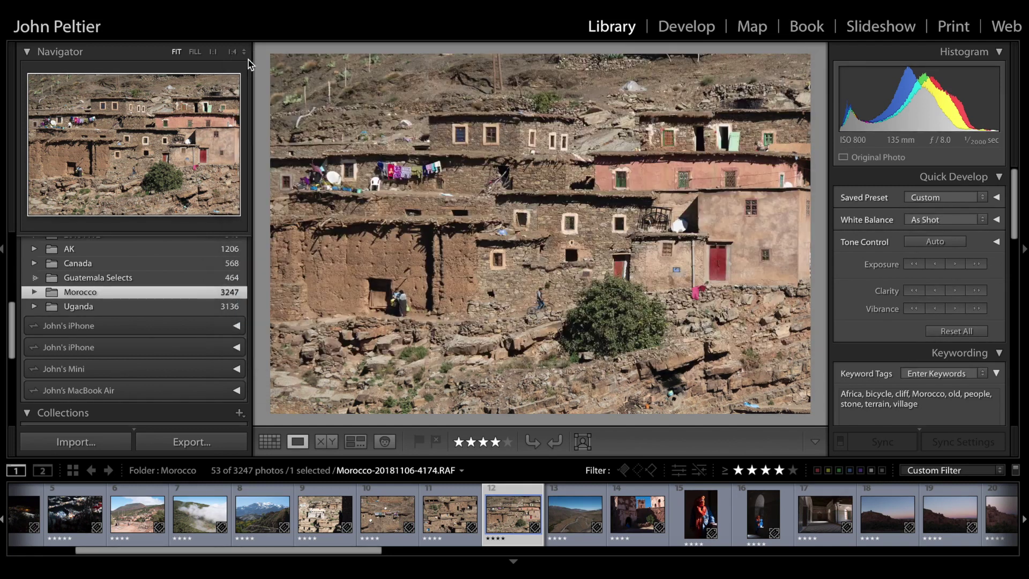
Reveal the portrait of the man in the orange headscarf, Morocco-20181106-4302.RAF, in Finder and copy the file.
click(700, 514)
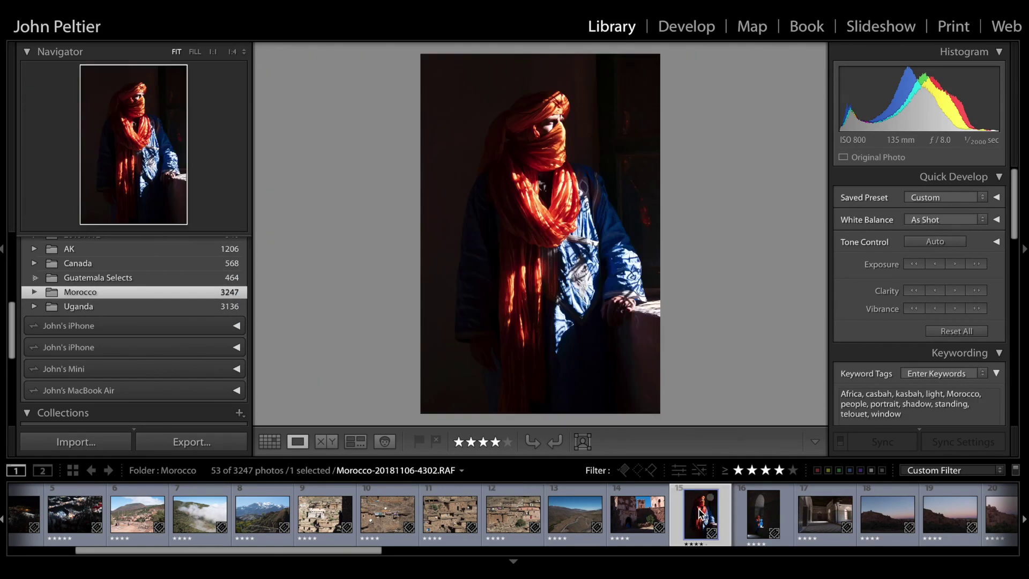
right_click(700, 514)
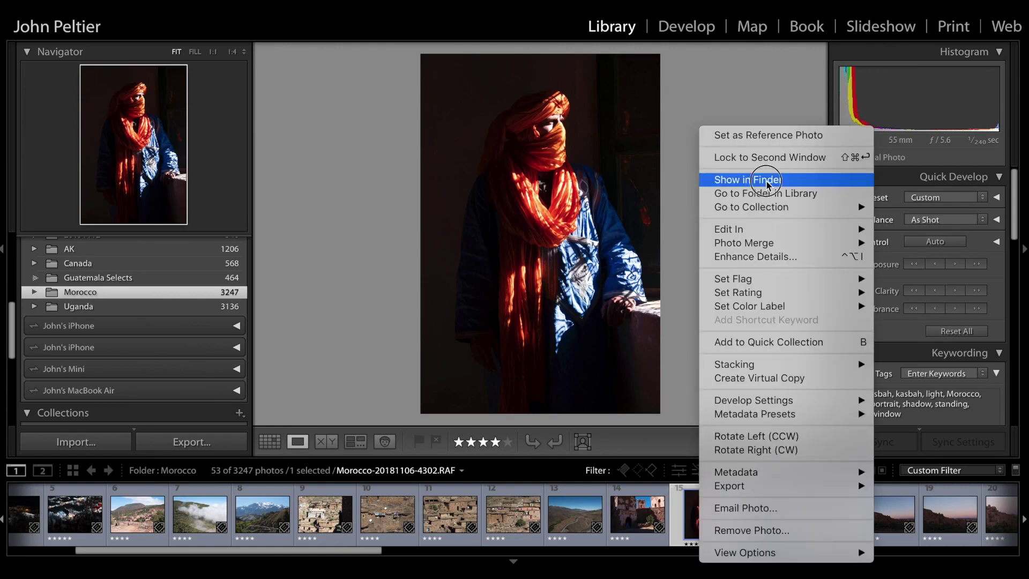
click(718, 171)
right_click(437, 321)
click(514, 412)
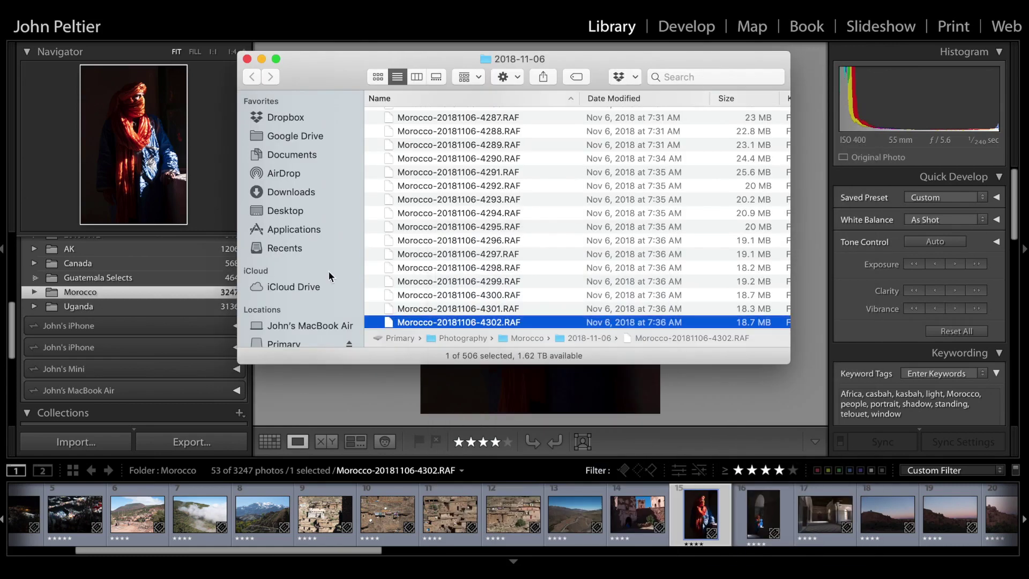
Paste the copied portrait RAW file into the Desktop's RAW Experiments folder and close the file window.
click(285, 211)
click(406, 210)
double_click(406, 210)
right_click(422, 141)
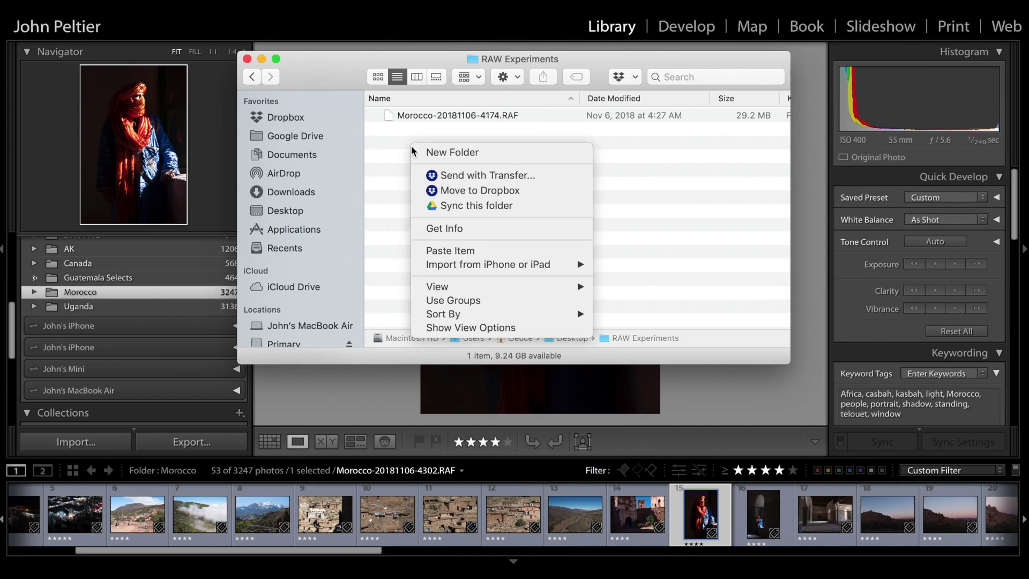
click(449, 253)
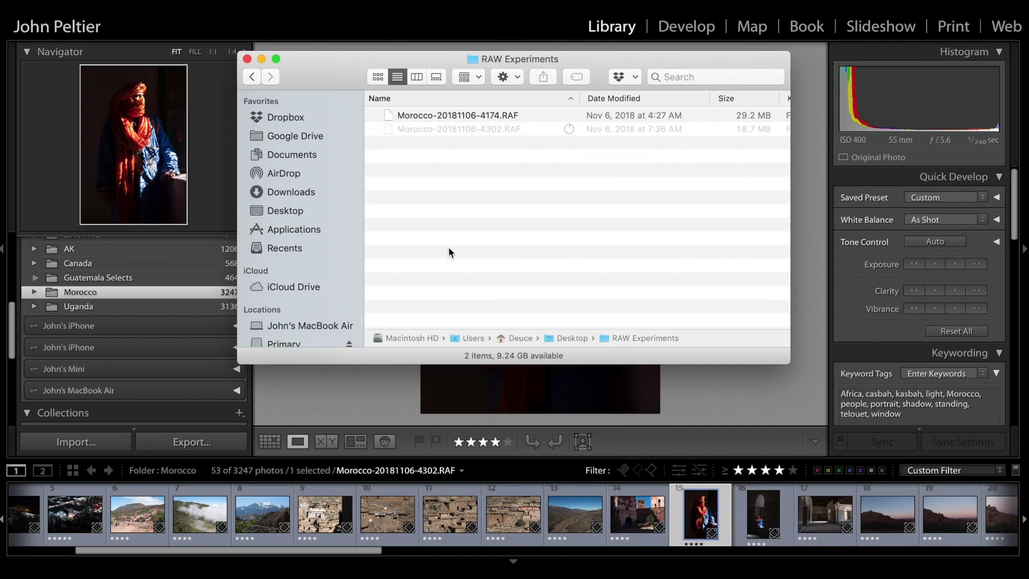
click(247, 59)
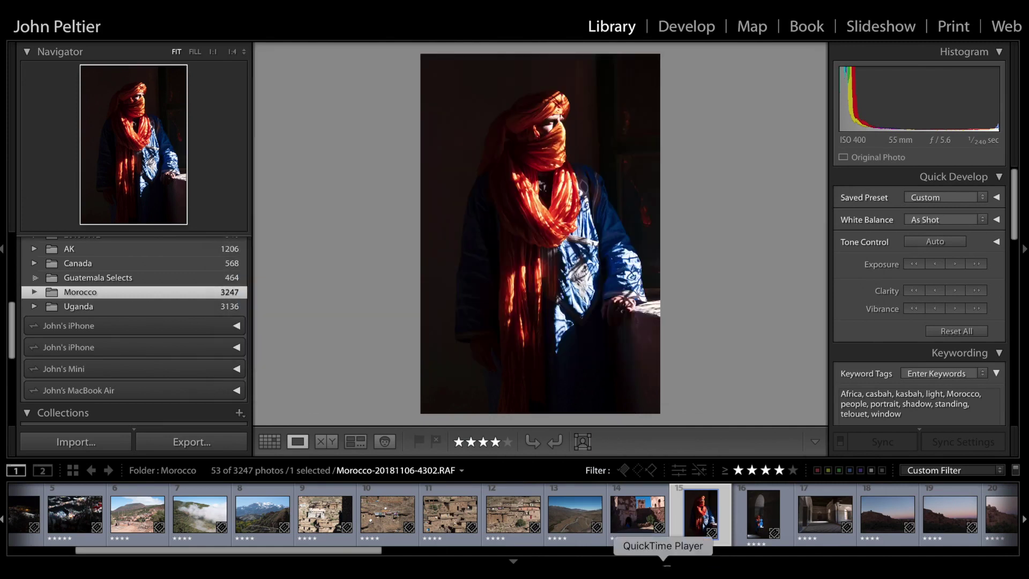
Switch to FUJIFILM X RAW Studio, open the Desktop's RAW Experiments folder as the image source, and look through its thumbnails.
key(F4)
click(518, 379)
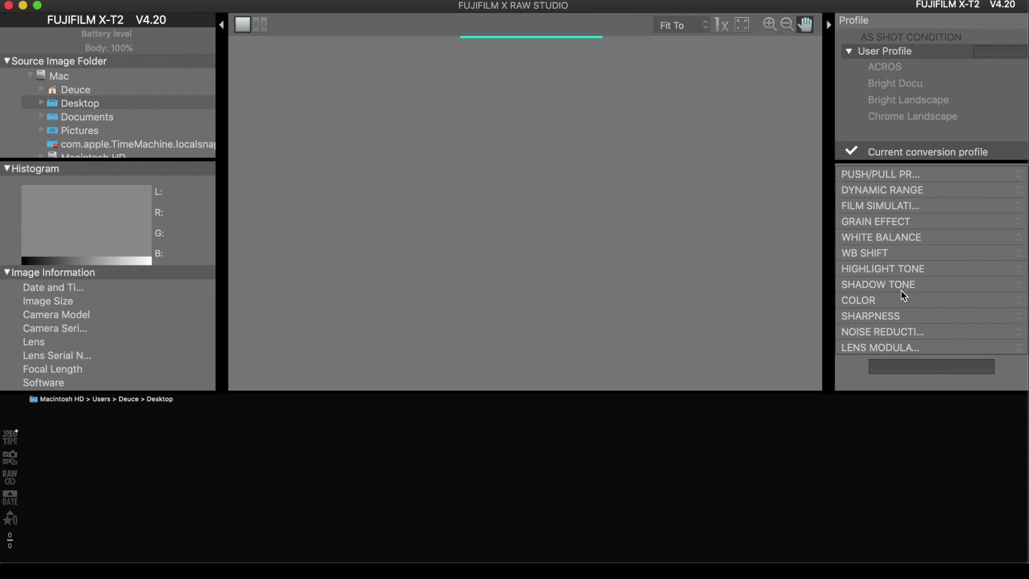
click(42, 103)
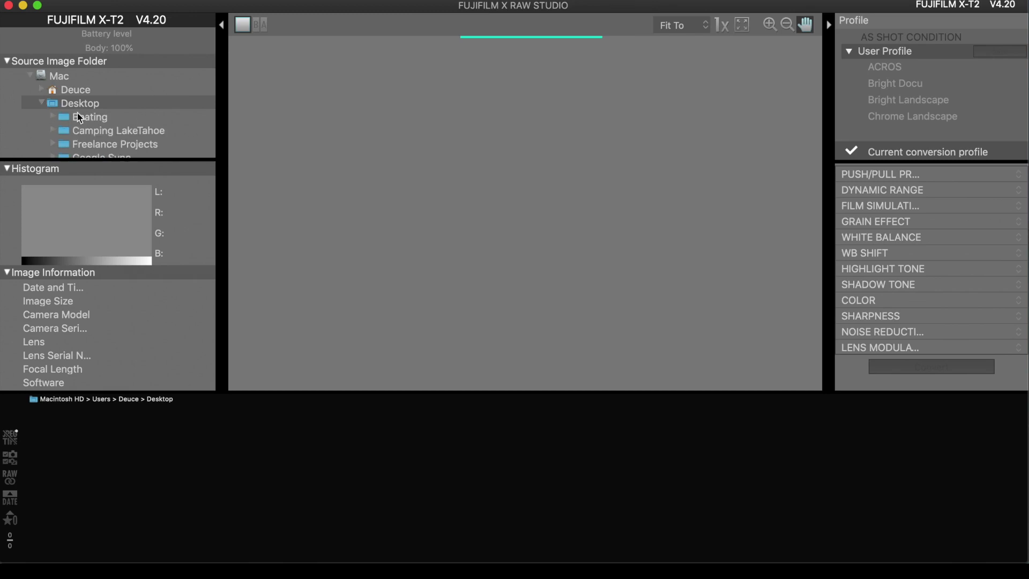
scroll(80, 118, down, 3)
click(102, 130)
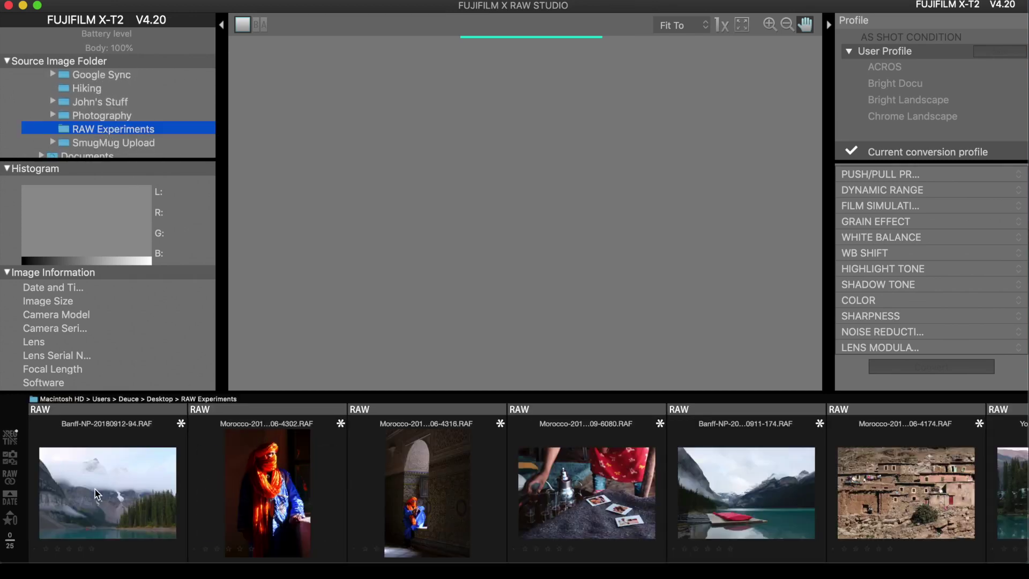
scroll(292, 501, right, 15)
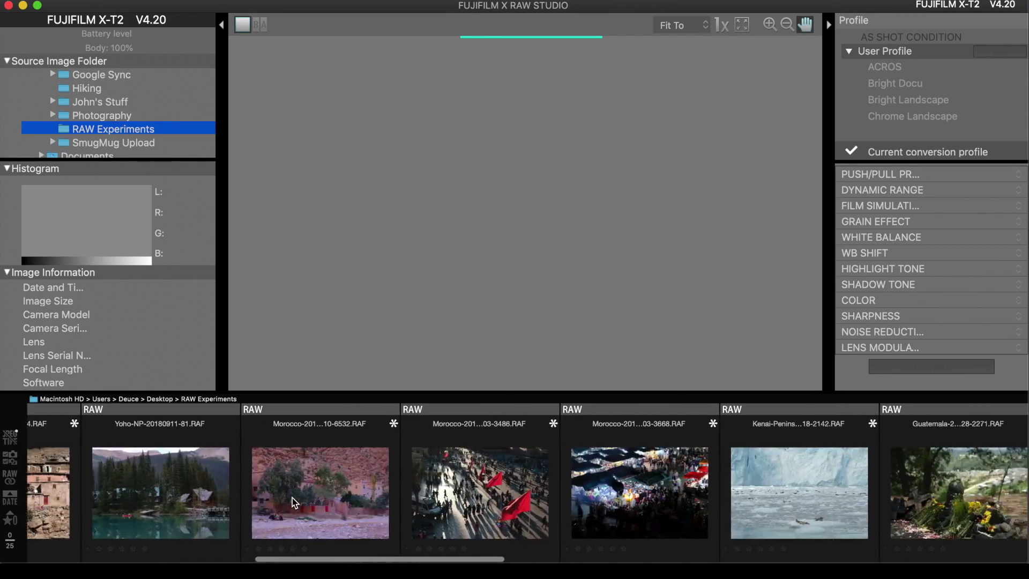
Look through the RAW Experiments thumbnails and load Banff-NP-20180912-94.RAF for conversion.
scroll(292, 499, right, 10)
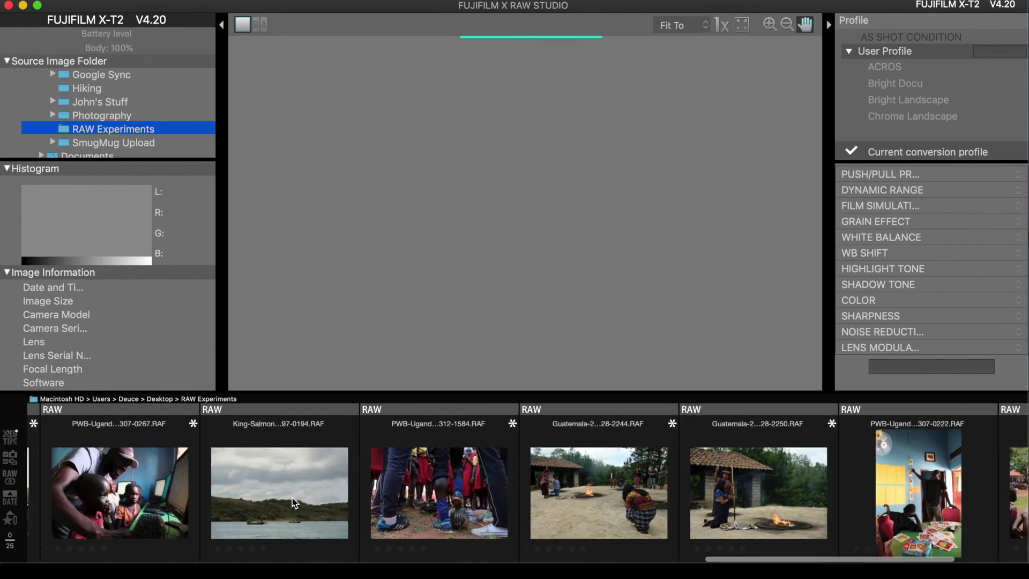
scroll(293, 502, left, 15)
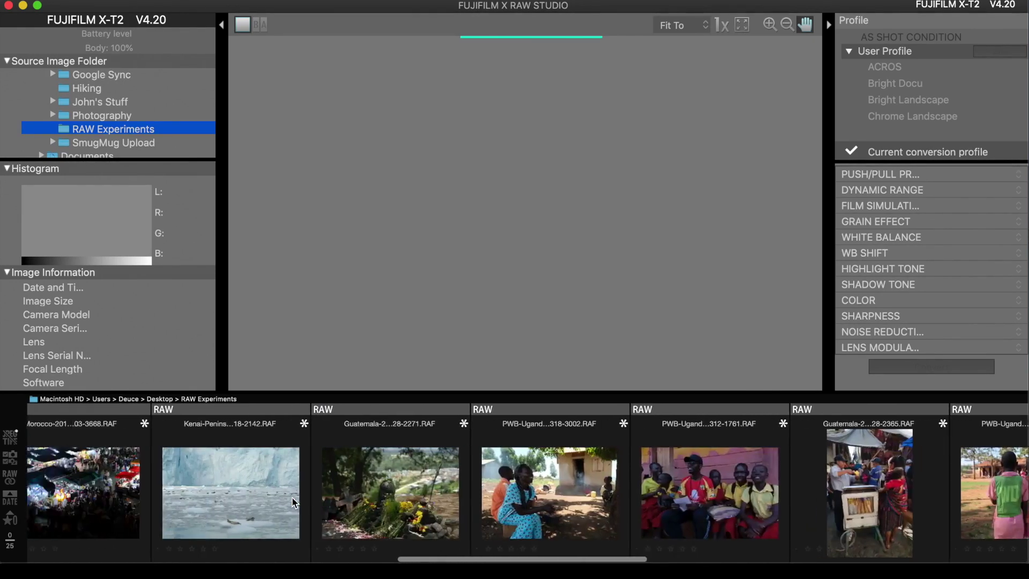
scroll(292, 501, left, 10)
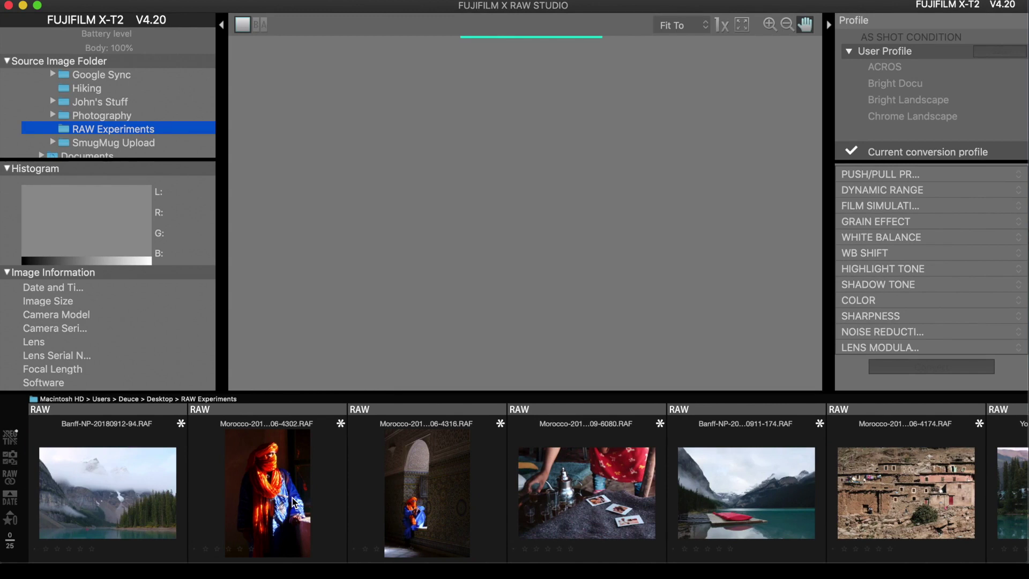
click(107, 528)
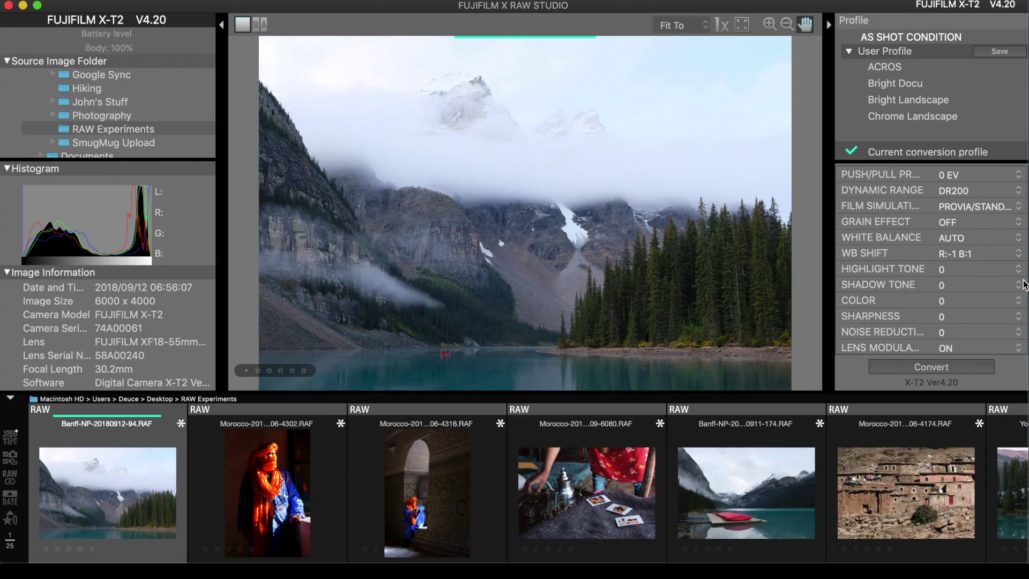
Try a 4300K color temperature as the lake photo's white balance, and return it to AUTO.
click(964, 241)
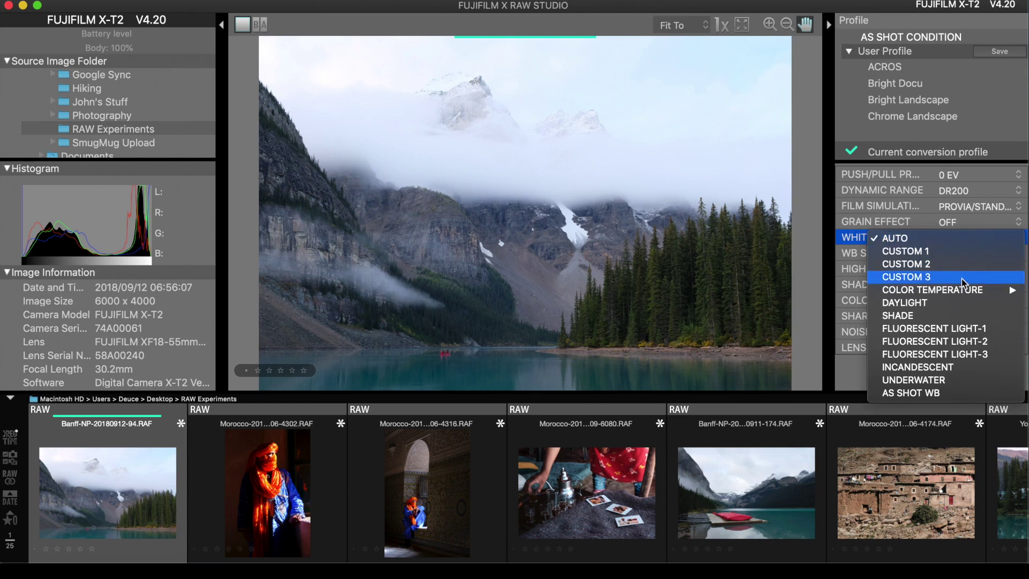
mouse_move(965, 291)
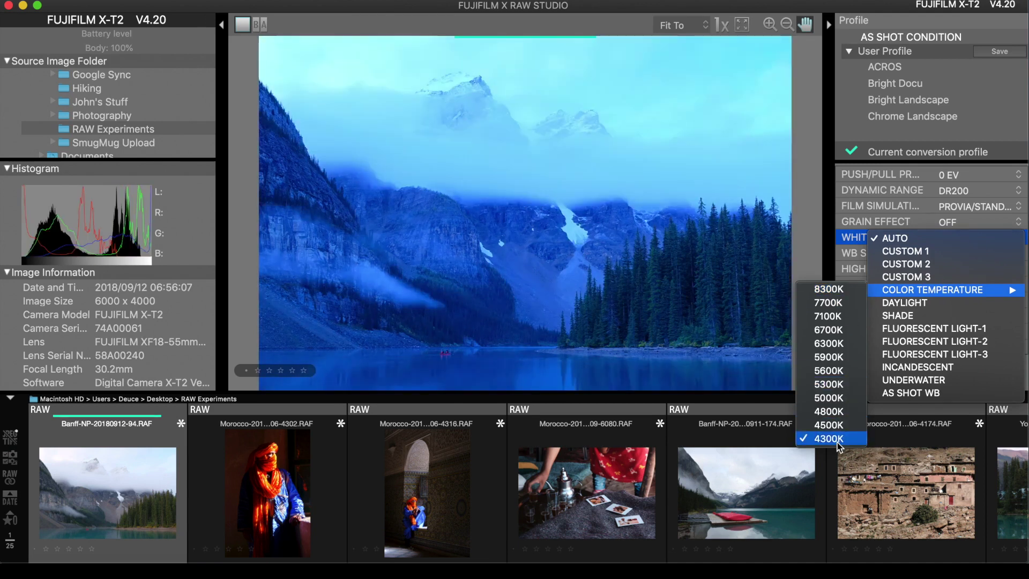
click(928, 238)
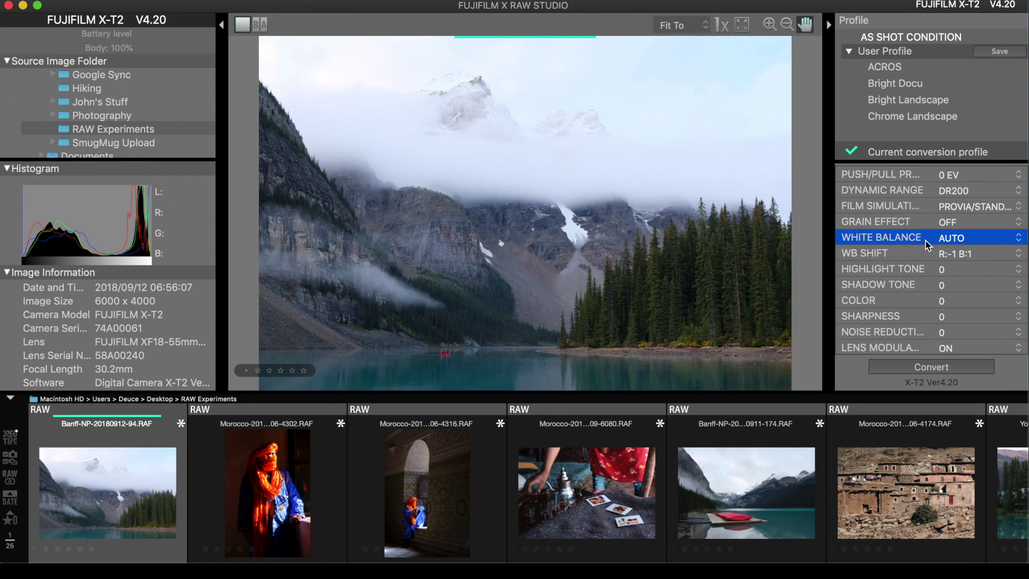
Review the available film simulations for the lake photo, keeping PROVIA/STANDARD.
click(946, 209)
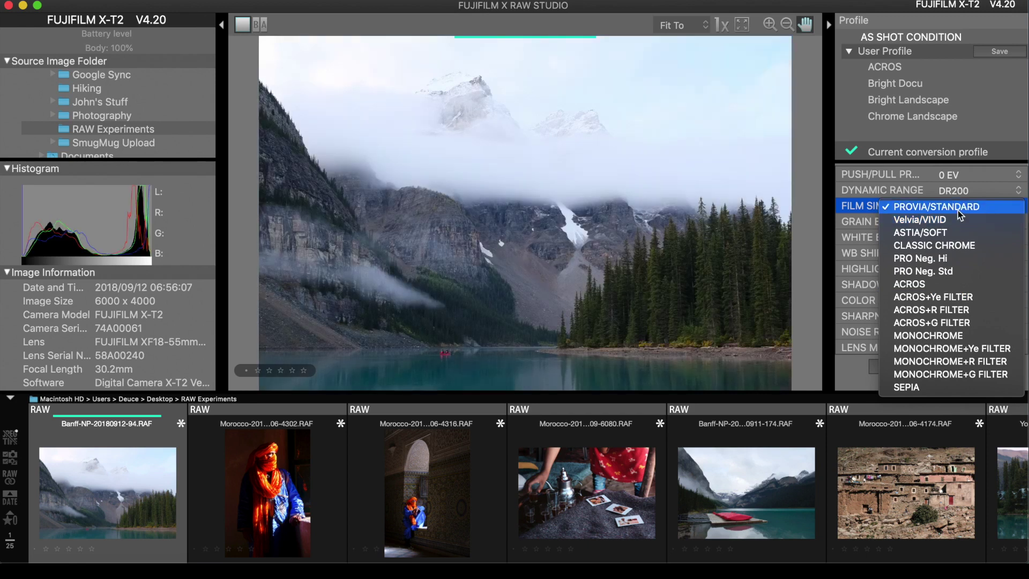
click(957, 210)
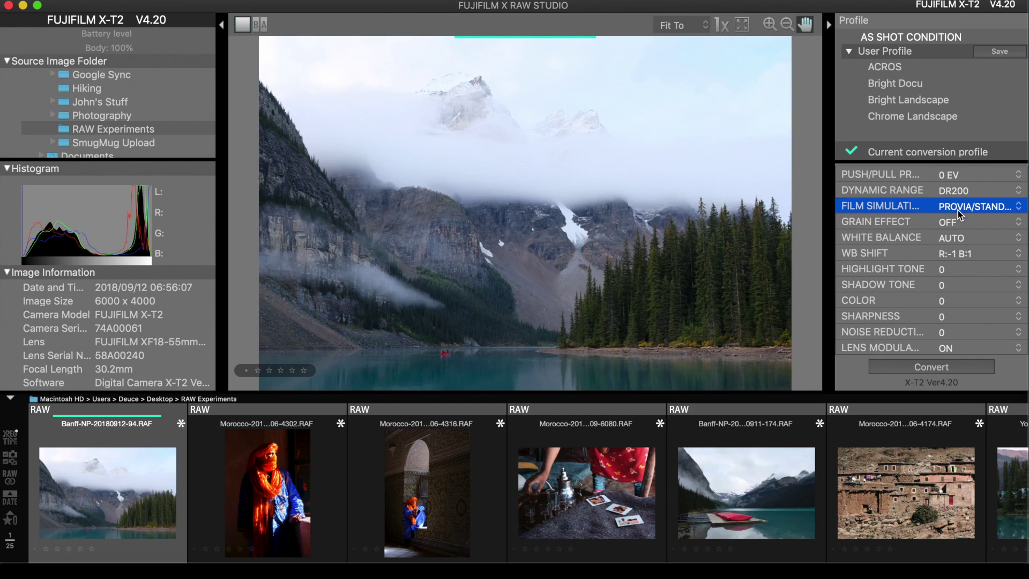
click(944, 301)
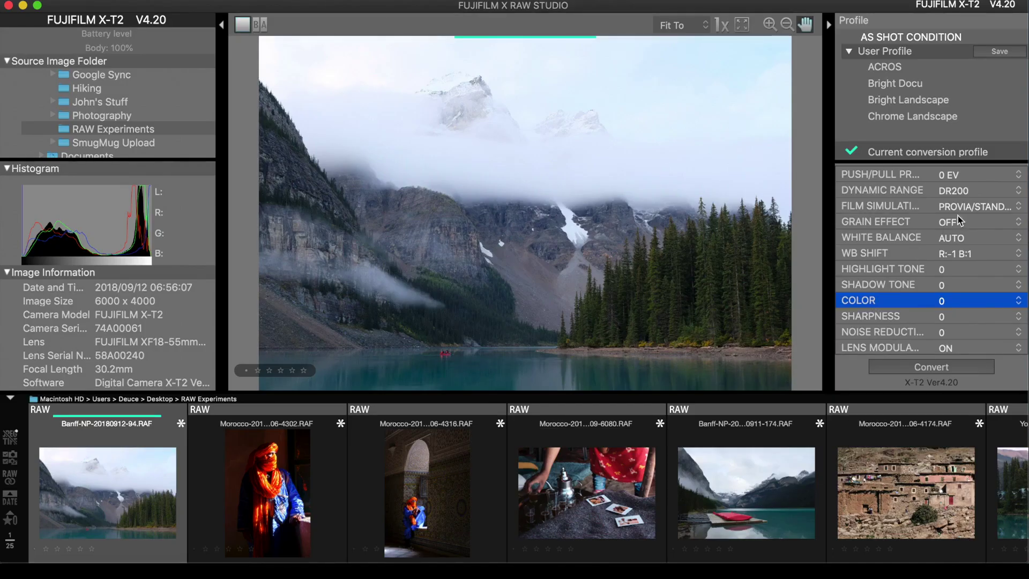
Try the ASTIA/SOFT film simulation in a before/after comparison, and return to PROVIA/STANDARD.
click(971, 209)
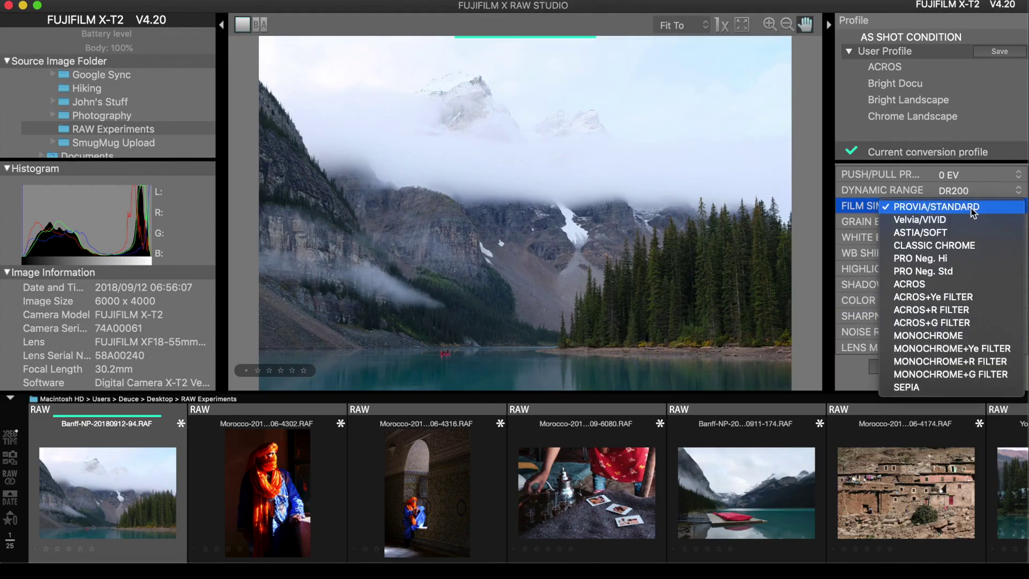
click(954, 233)
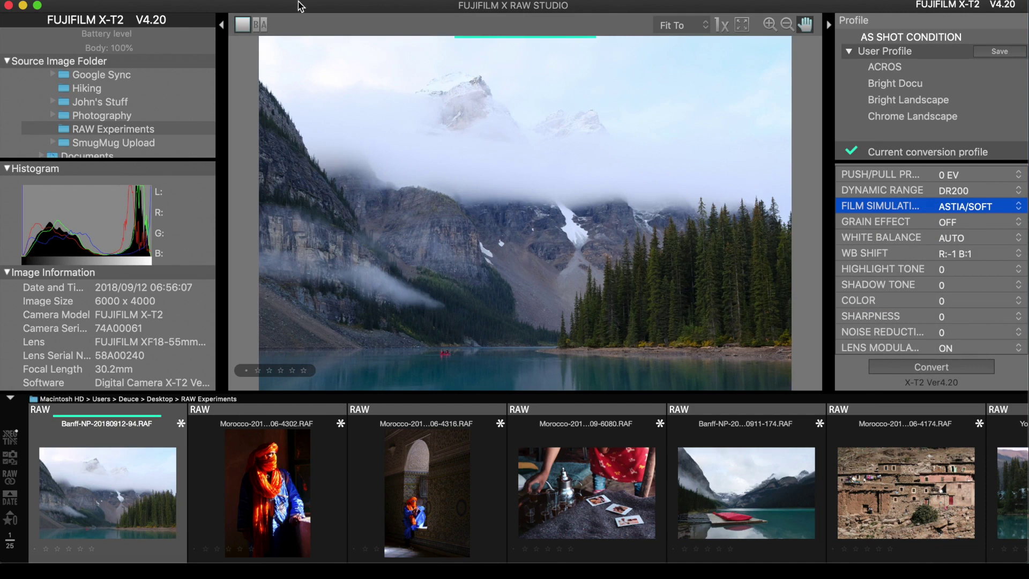
click(266, 25)
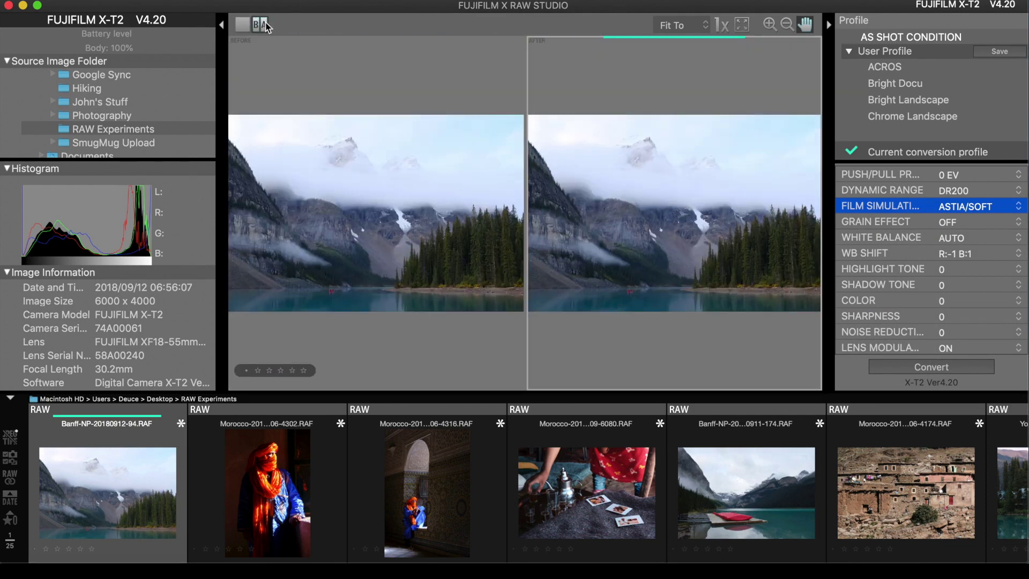
click(960, 208)
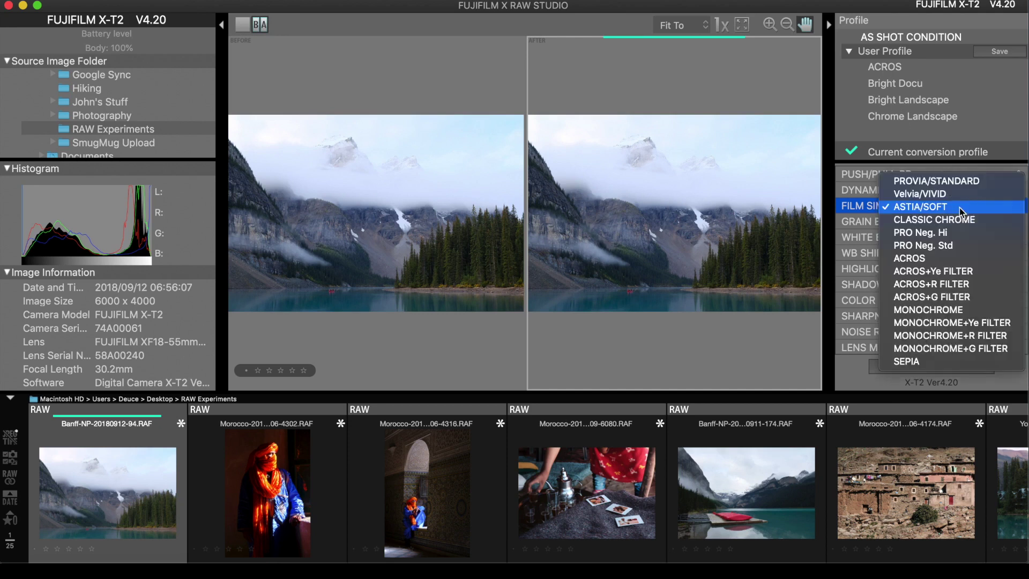
click(980, 185)
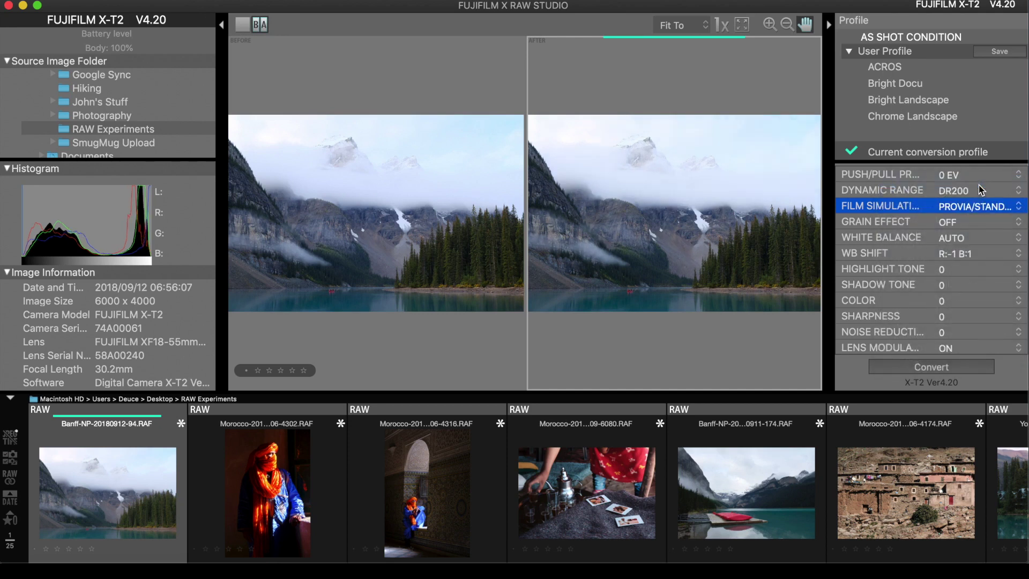
Examine the red canoe in the before/after comparison at 50% zoom, and return to the single view fitted to the window.
click(701, 26)
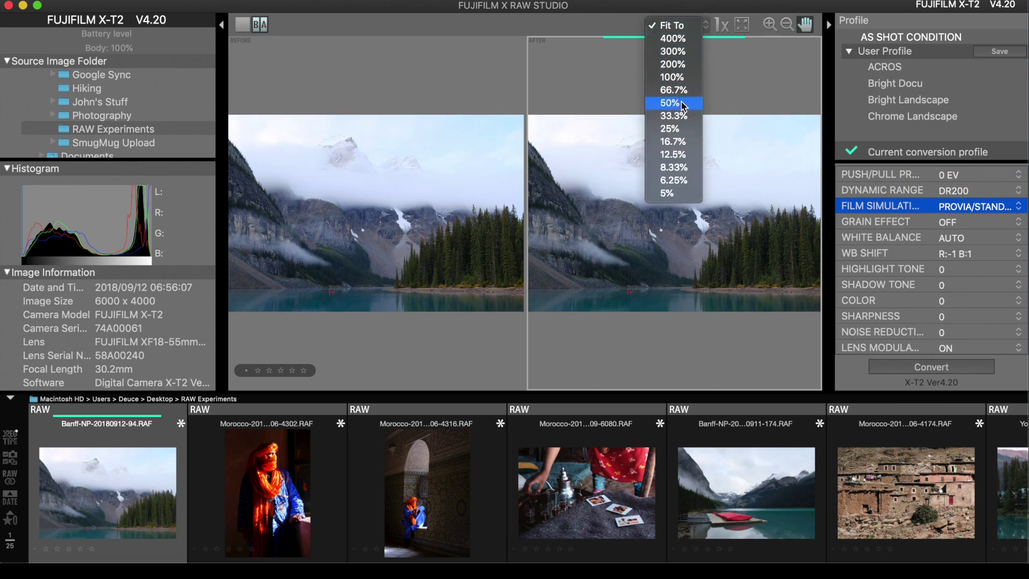
key(Escape)
drag(616, 292, 613, 77)
drag(657, 232, 569, 96)
drag(654, 294, 669, 164)
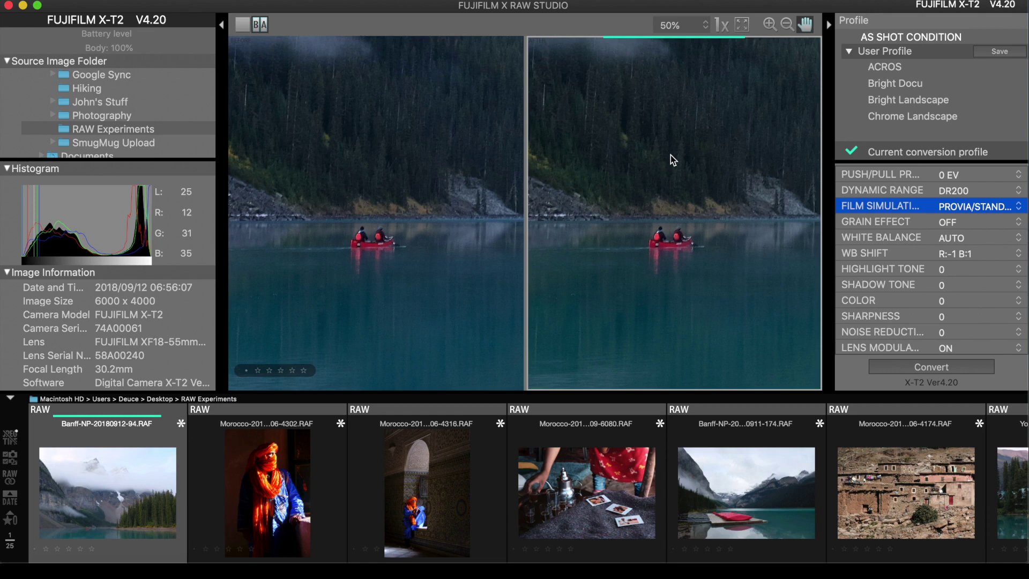
click(693, 27)
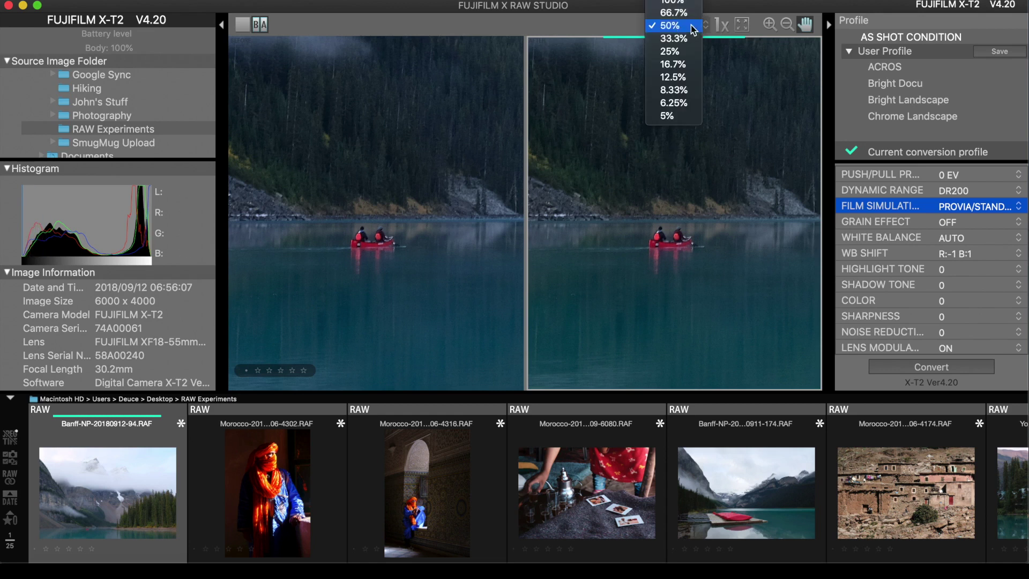
click(691, 27)
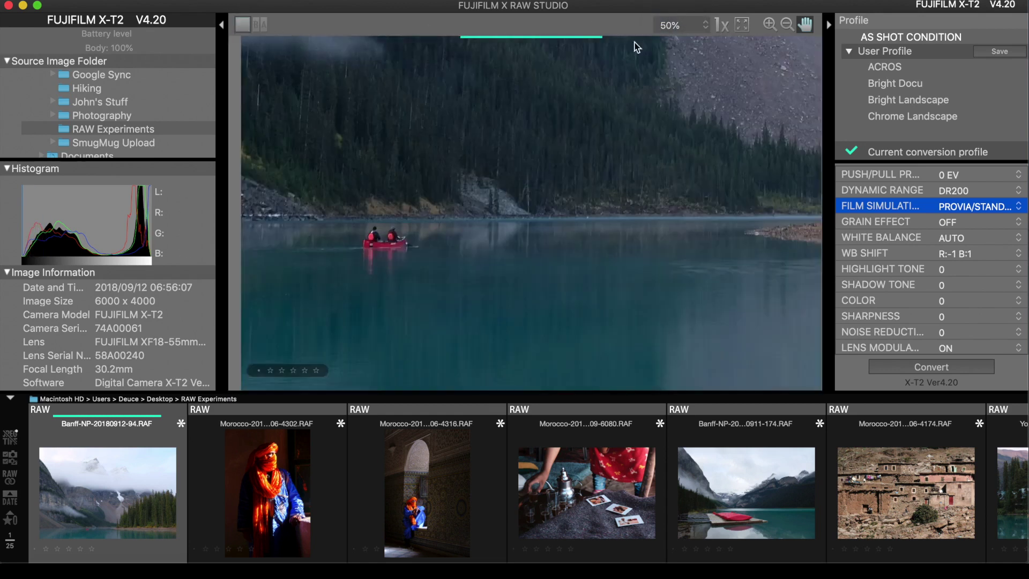
click(702, 25)
click(737, 31)
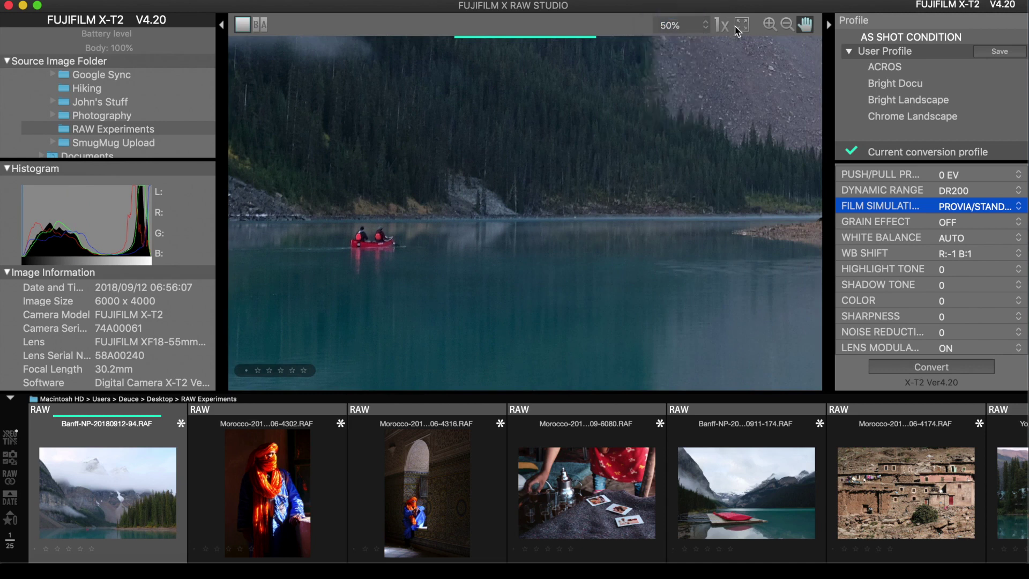
Set the lake photo's film simulation to ASTIA/SOFT and its color to +1.
click(959, 208)
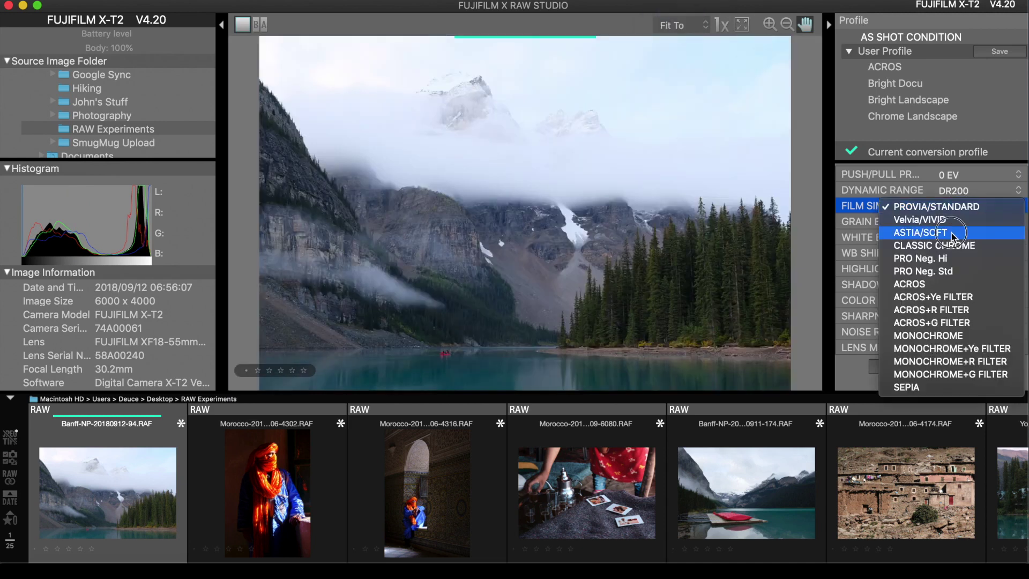
click(951, 233)
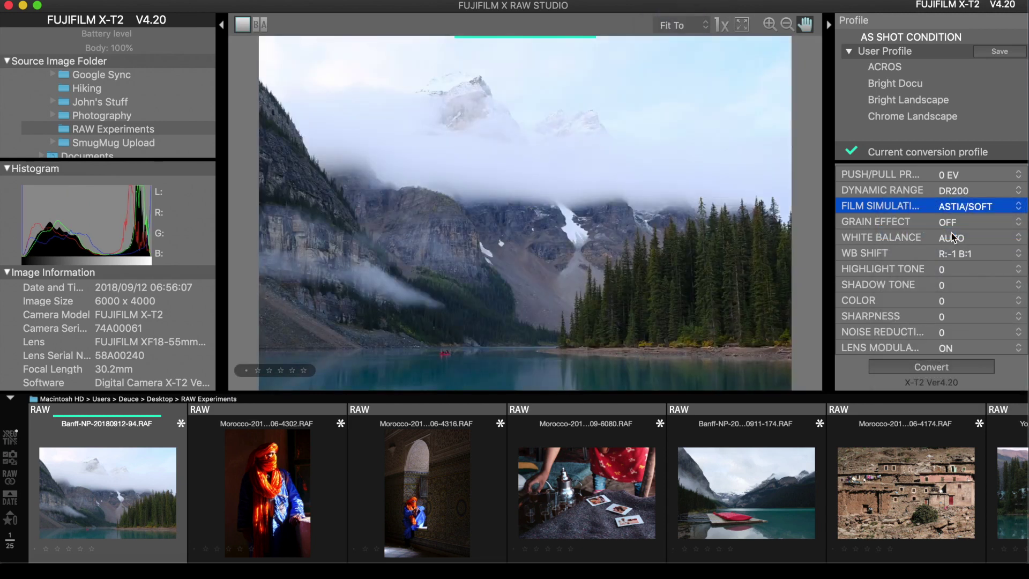
click(938, 301)
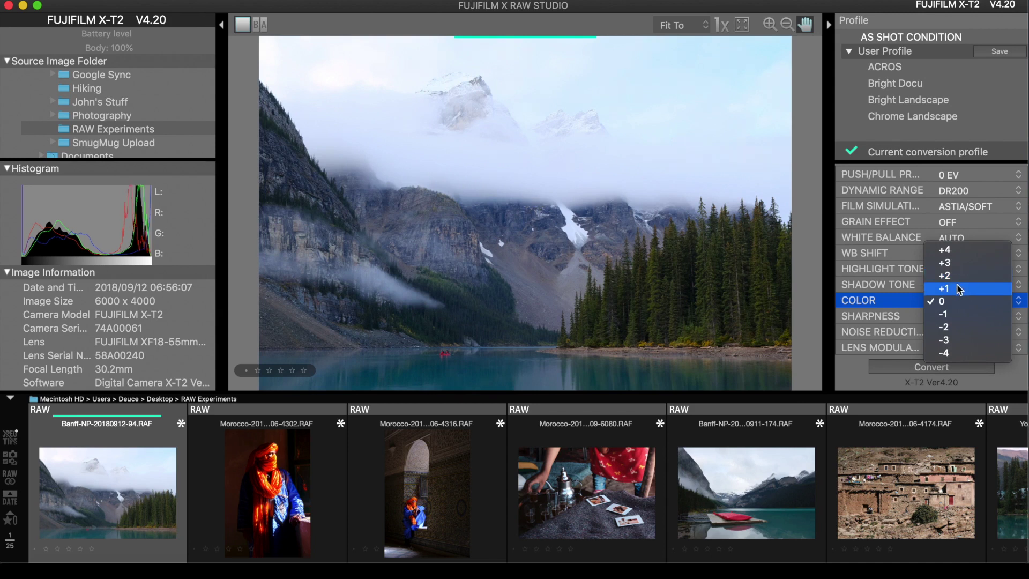
click(959, 290)
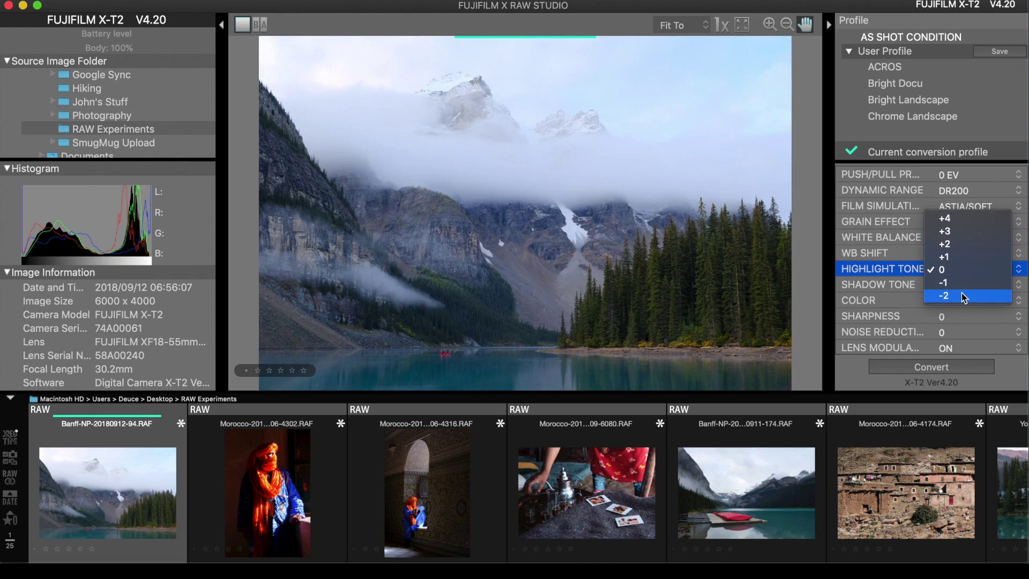
Set the highlight tone to -1 and the shadow tone to +1.
click(961, 285)
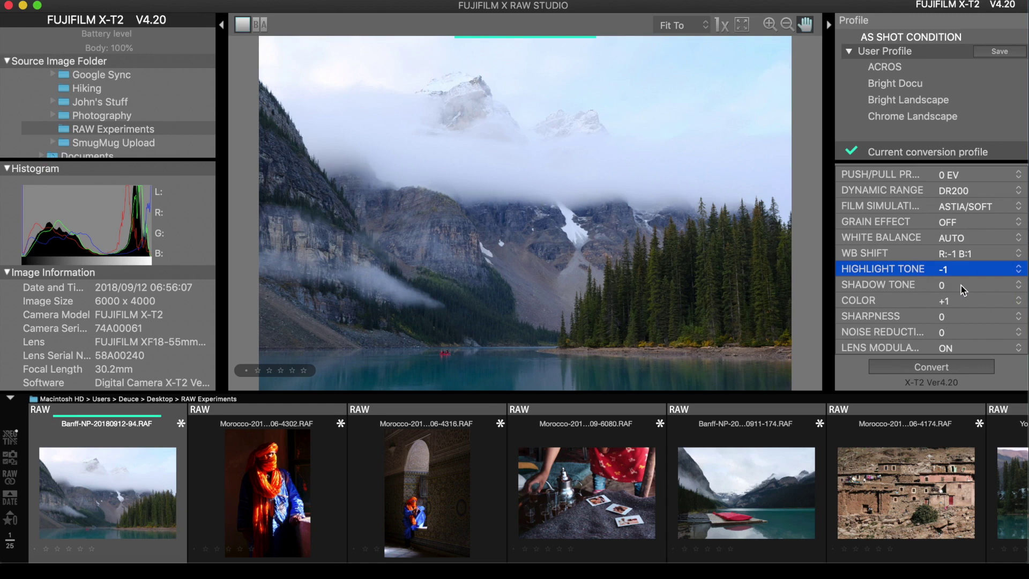
click(960, 286)
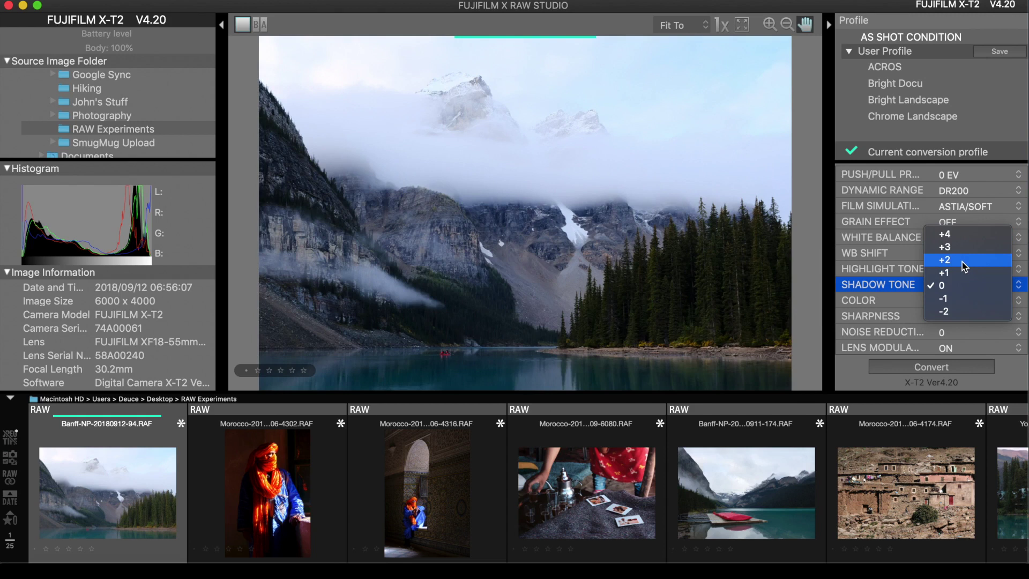
click(959, 274)
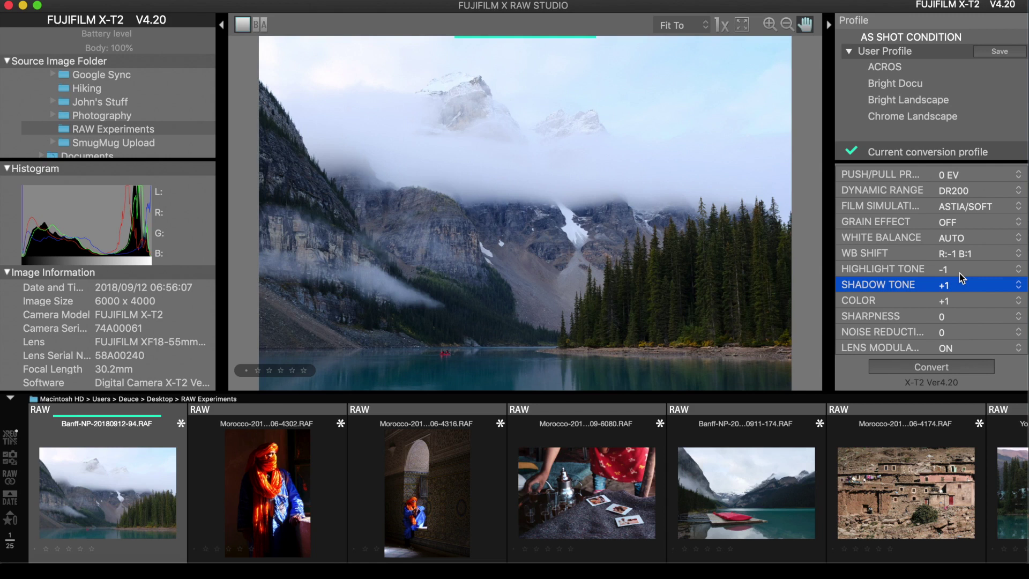
Set both sharpness and noise reduction to -2.
click(954, 321)
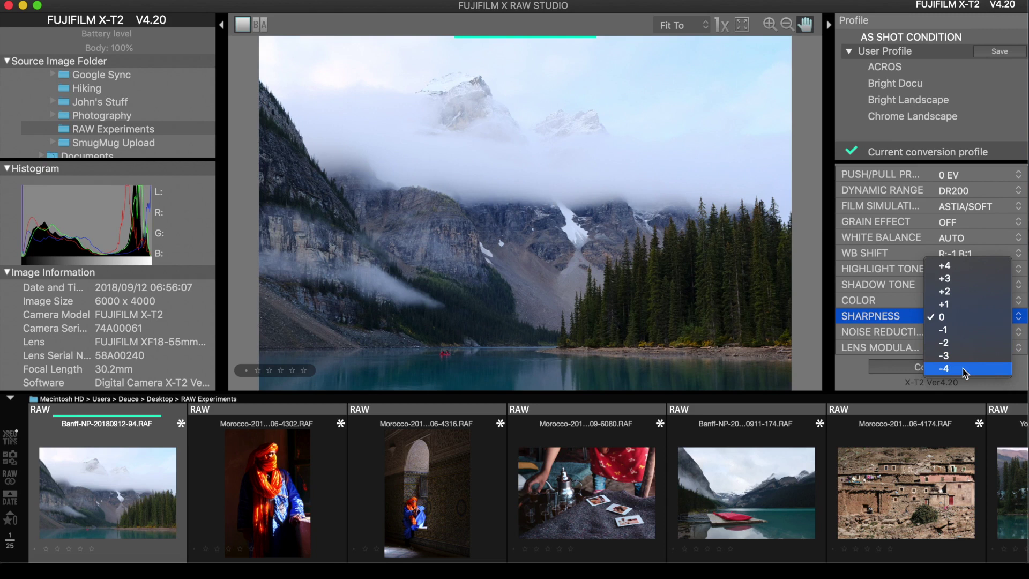
click(964, 341)
click(947, 333)
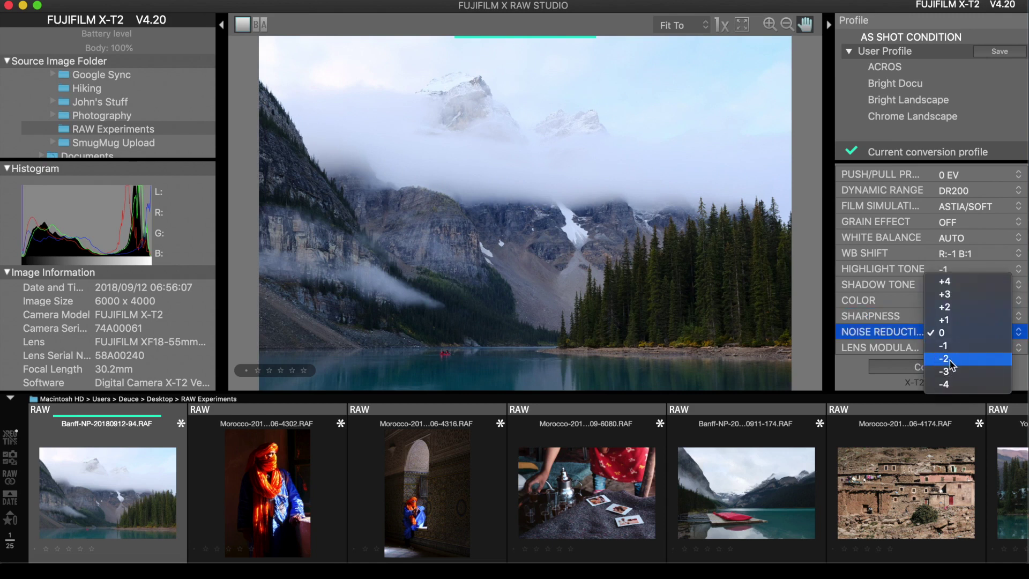
click(947, 358)
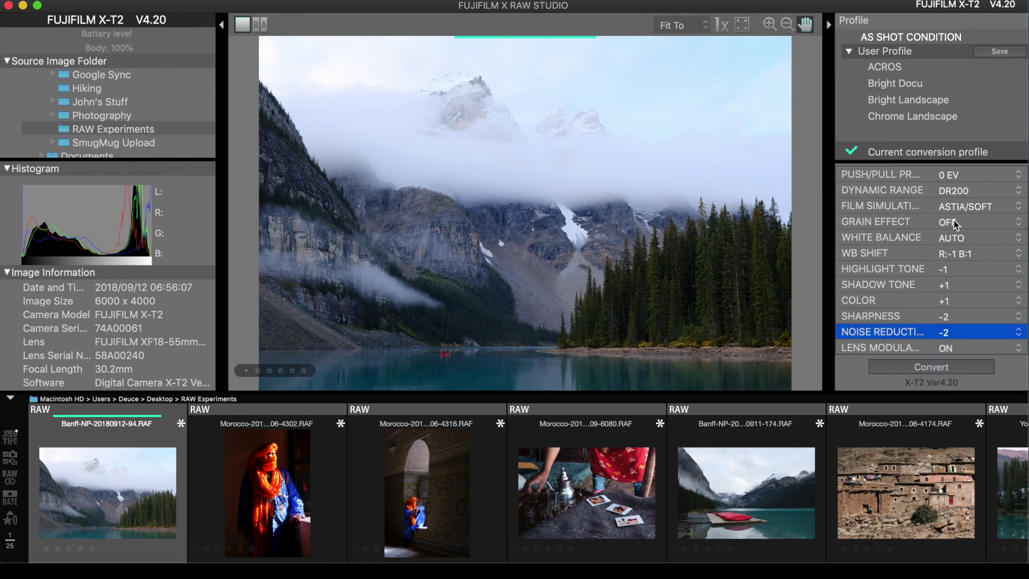
Try the STRONG grain effect on the lake photo, viewing the red canoe at 50% zoom.
click(705, 25)
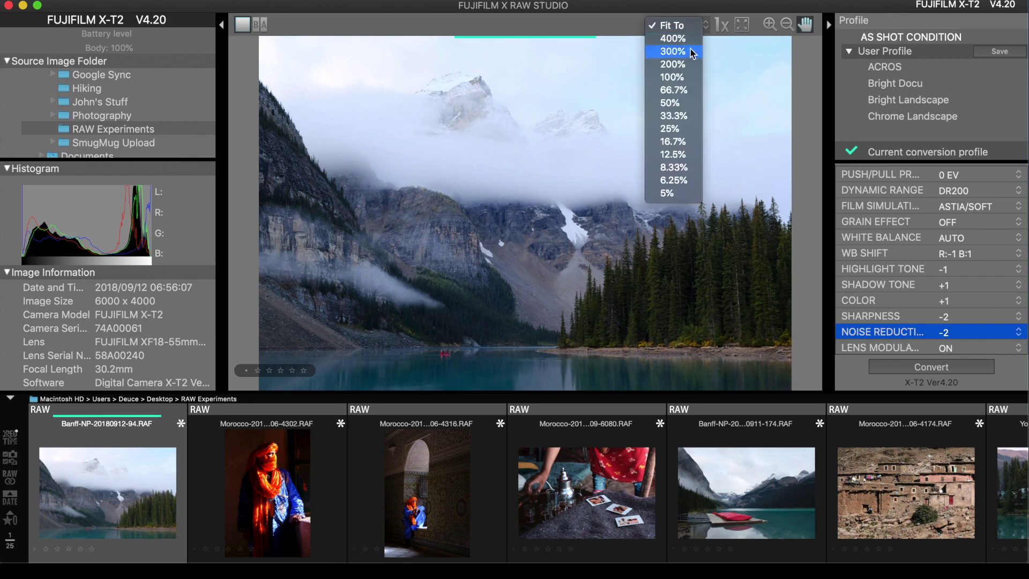
click(679, 106)
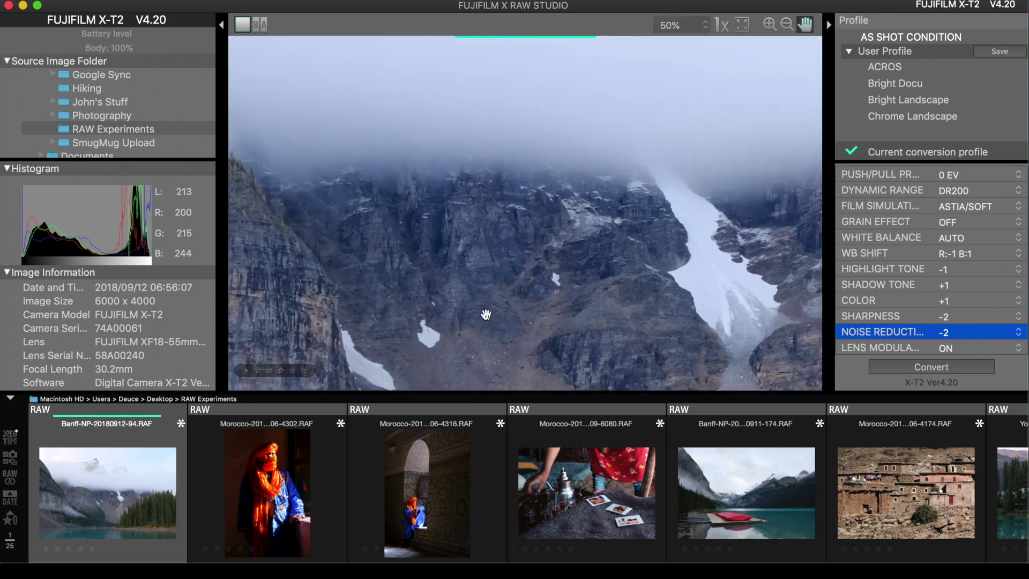
drag(484, 328, 505, 80)
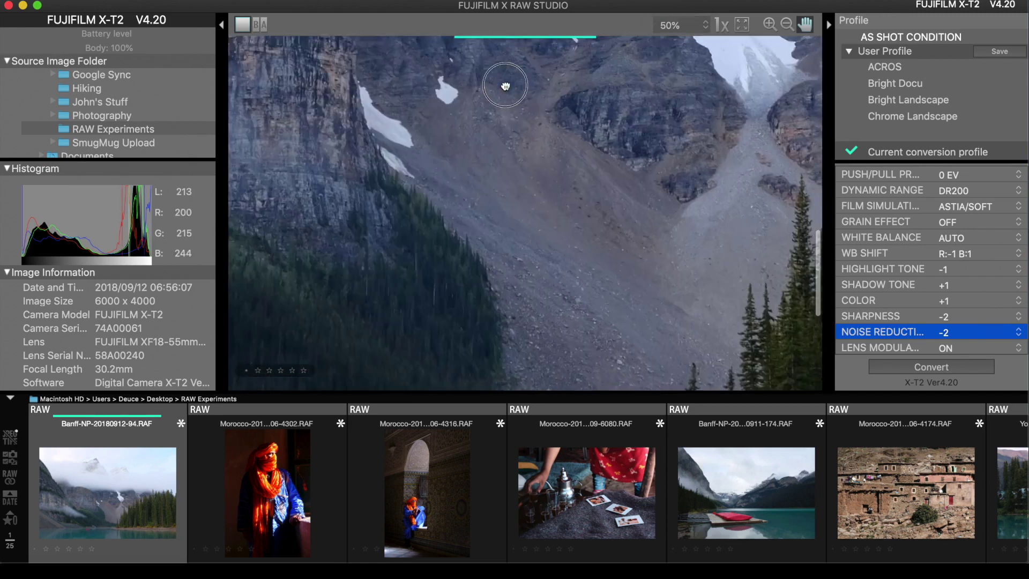
drag(489, 303, 491, 95)
drag(493, 229, 689, 218)
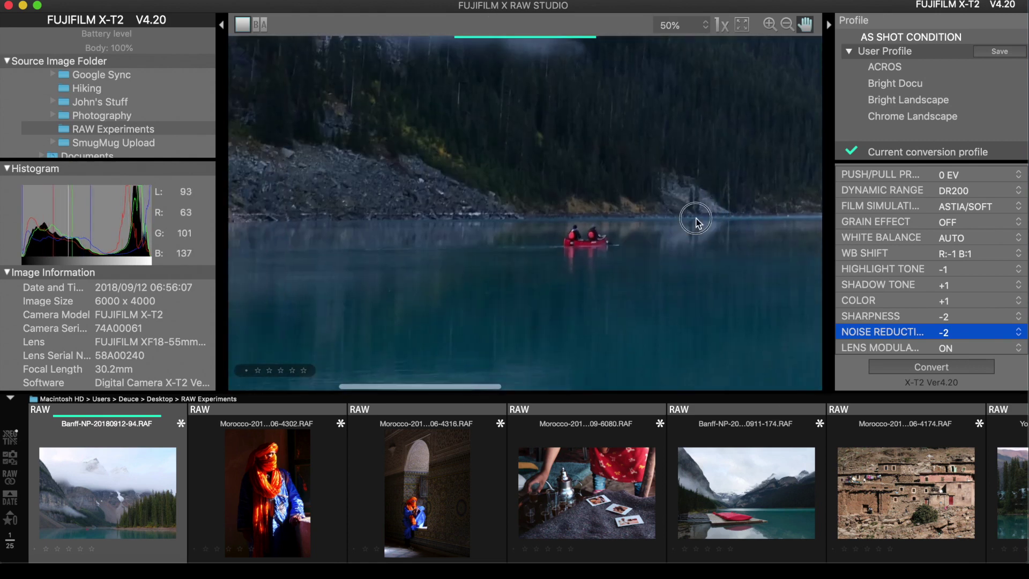
click(958, 223)
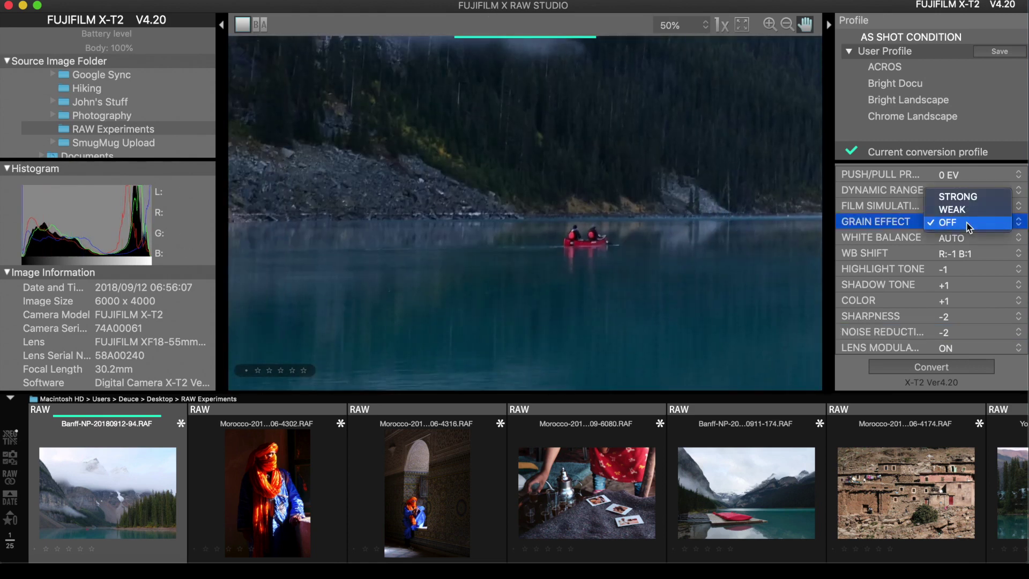
click(977, 197)
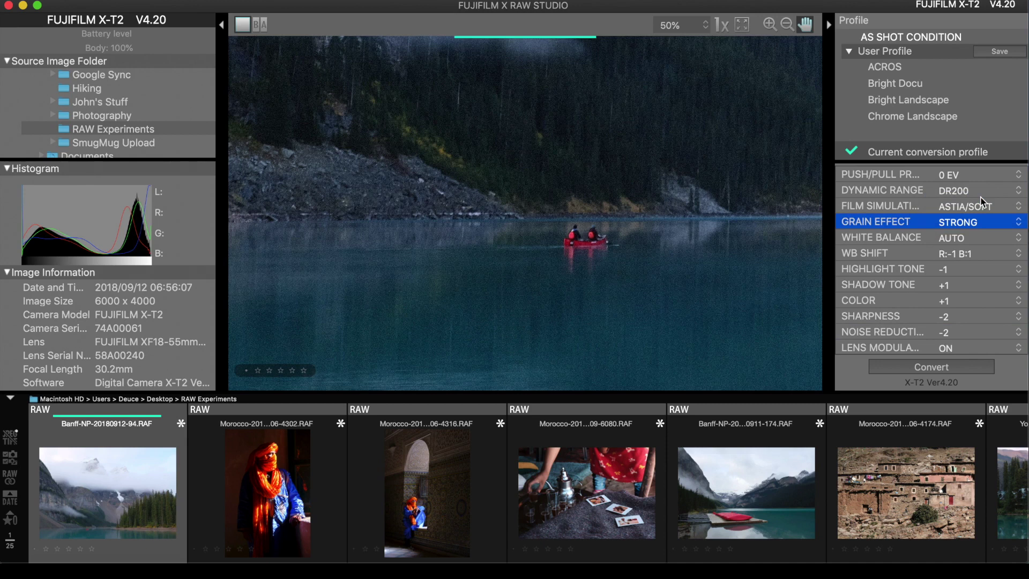
Set the lake photo's grain effect back to OFF and fit the whole image to the window.
click(982, 222)
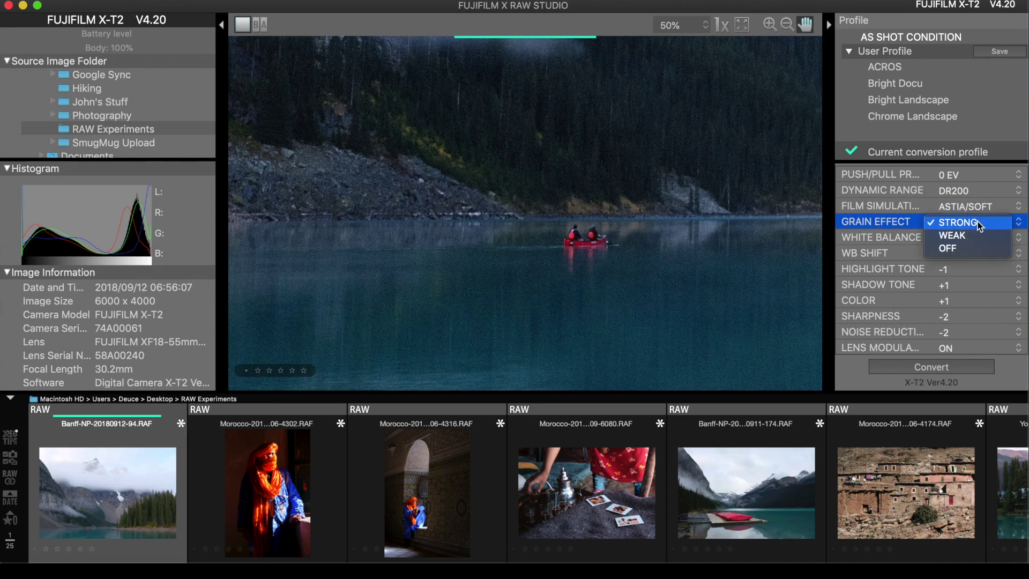
click(966, 249)
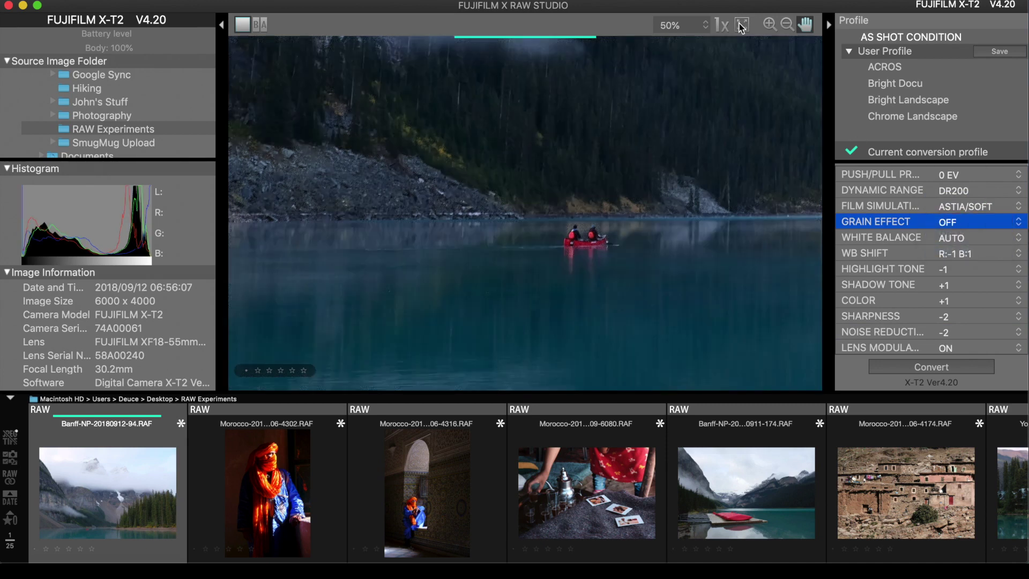
click(742, 26)
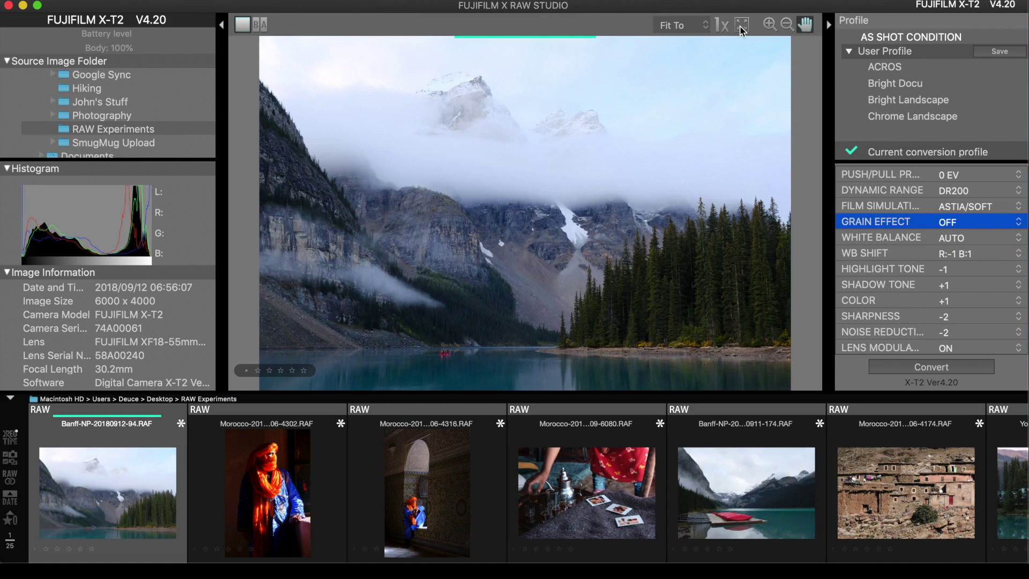
Save the lake photo's conversion settings as the user profile GeneralTravel, overwriting the existing profile of that name.
click(1009, 54)
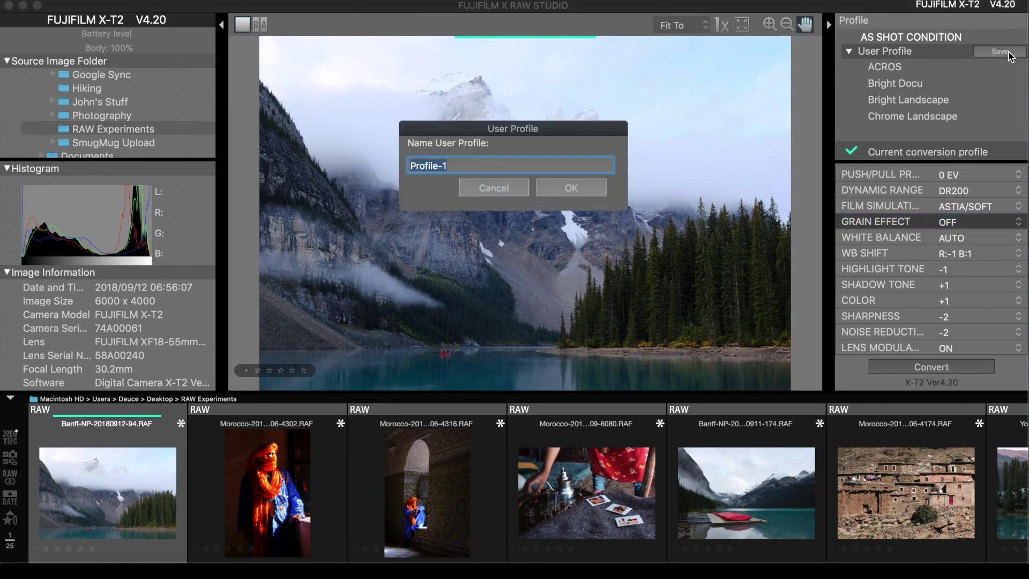
text(GeneralTrave)
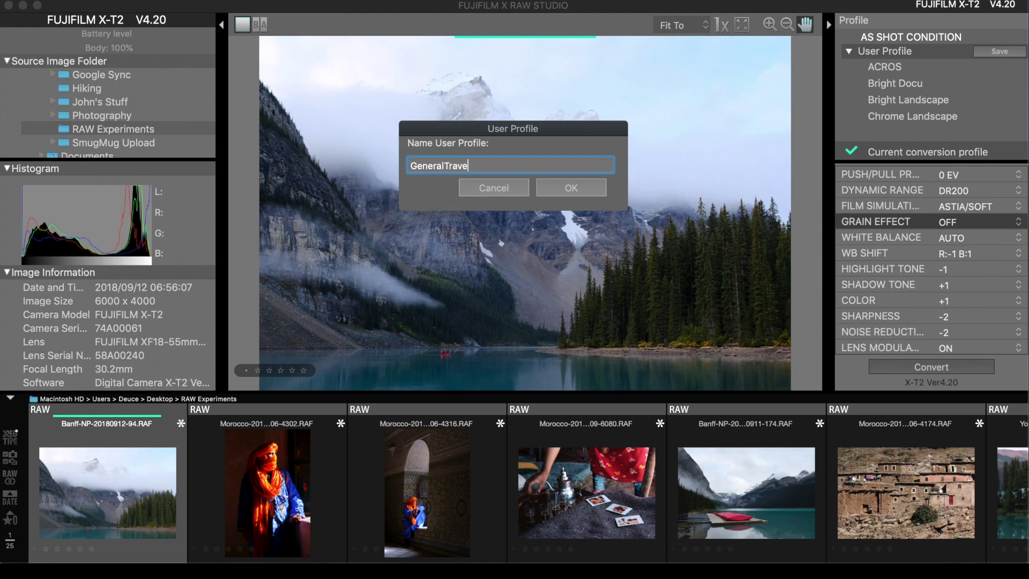
text(l)
key(Return)
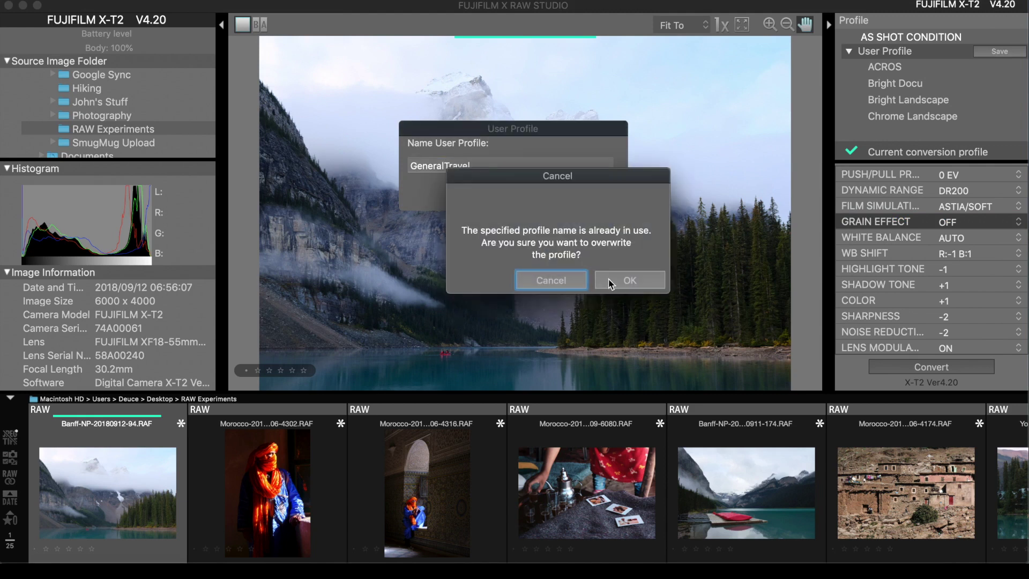
click(610, 281)
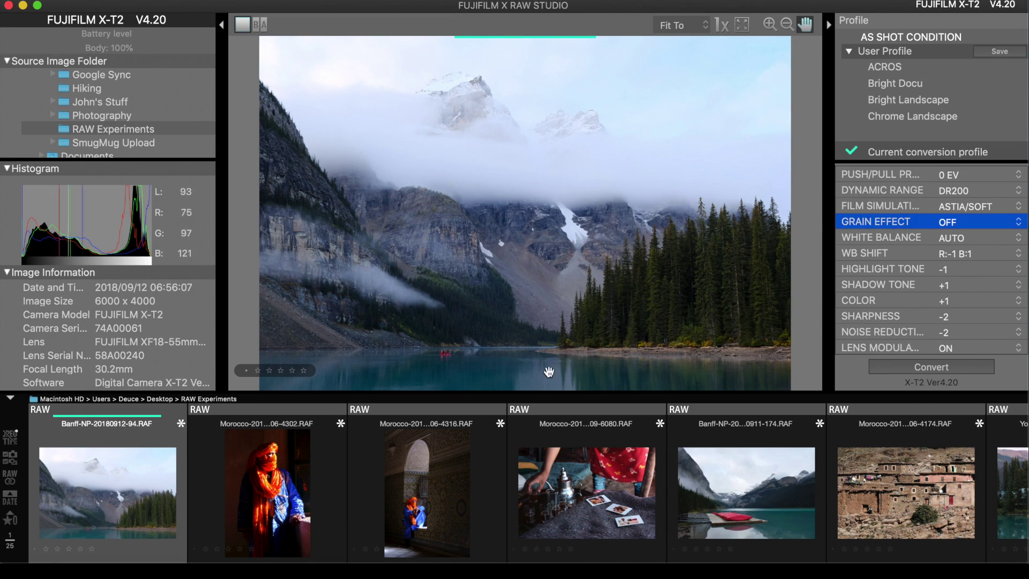
Apply the GeneralTravel user profile to the Morocco photo of the robed man seated in the arched window.
click(426, 495)
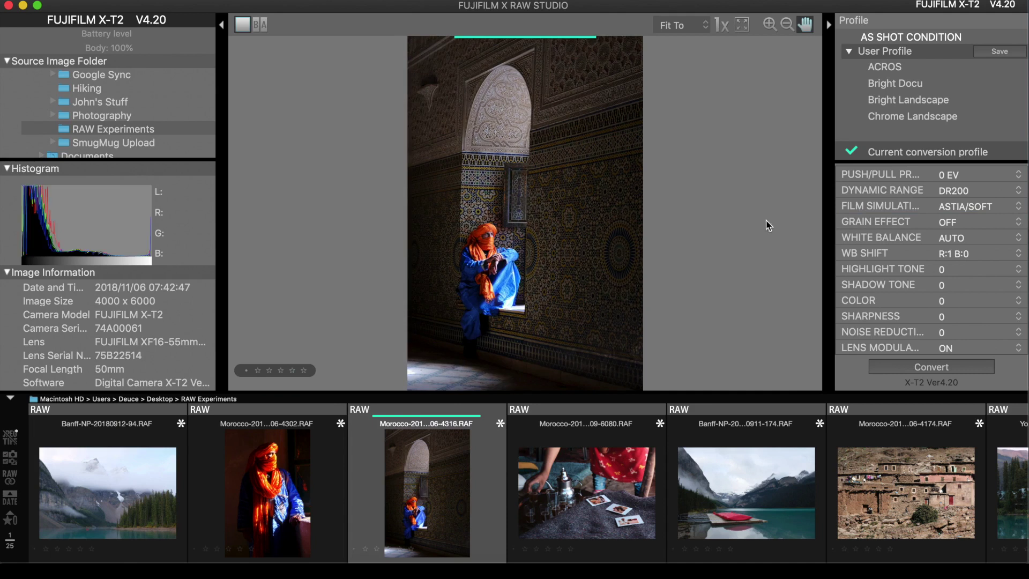
scroll(908, 103, down, 2)
scroll(909, 103, down, 4)
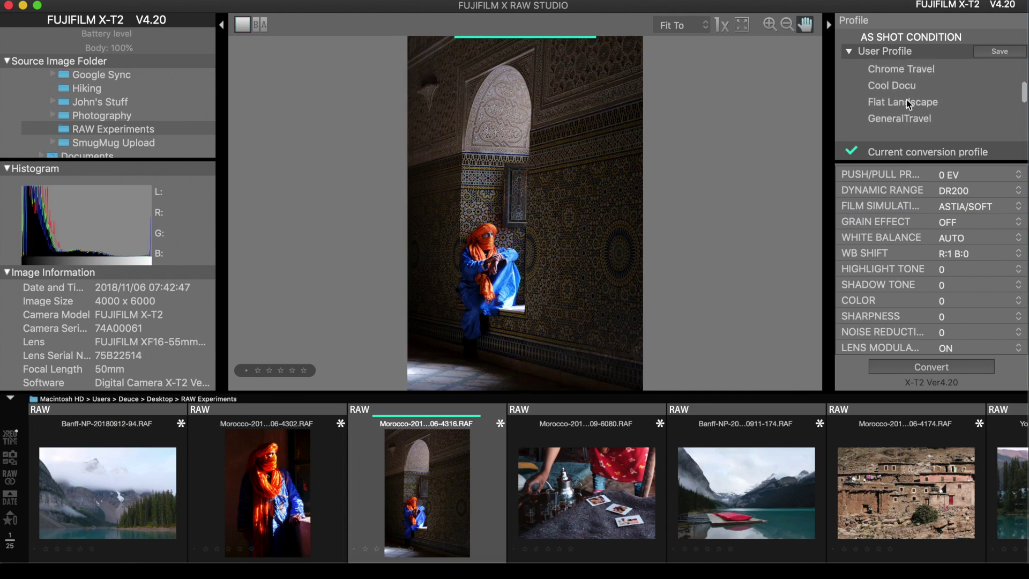
scroll(909, 104, up, 1)
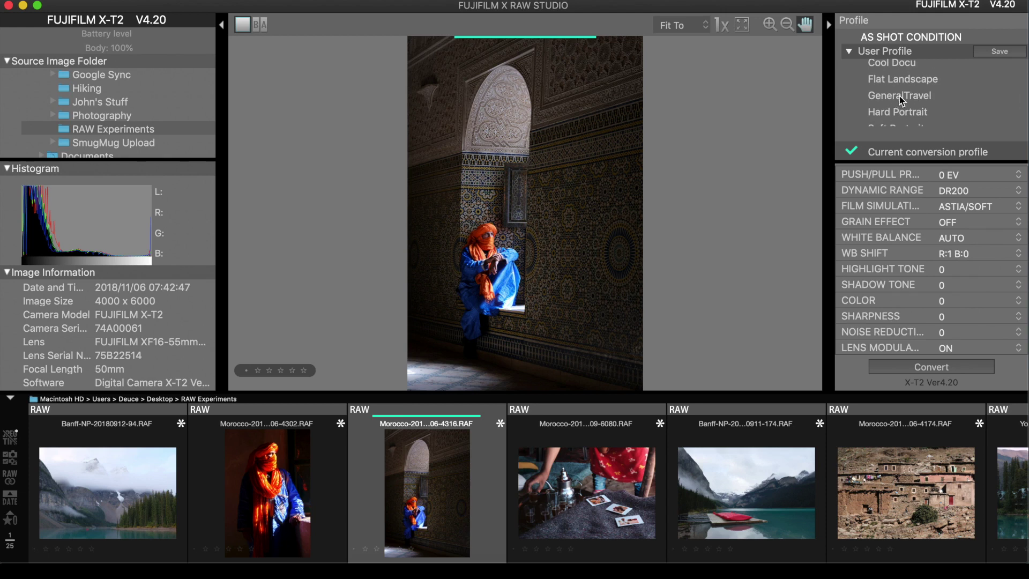
click(899, 95)
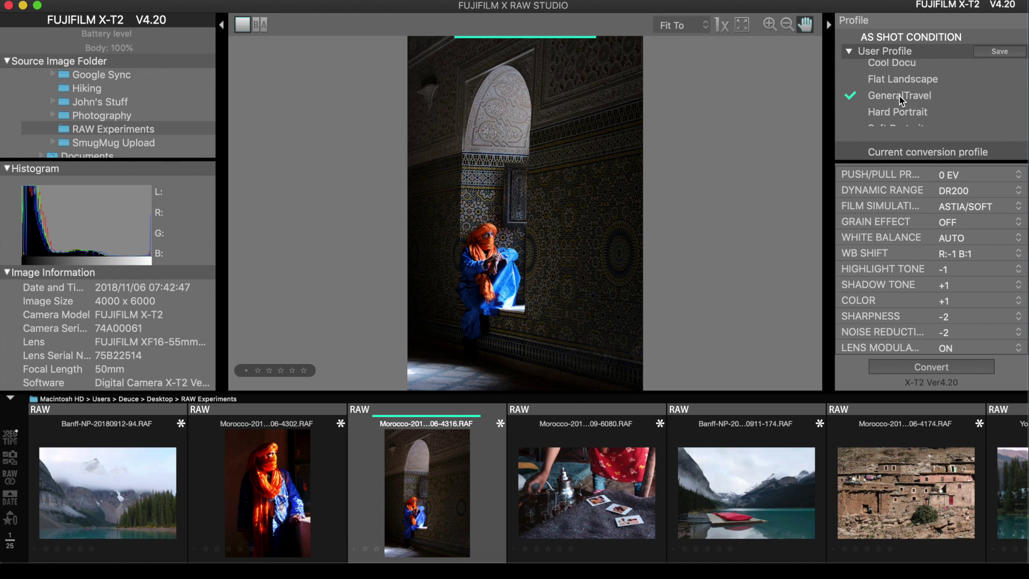
Set the color to 0 and overwrite the GeneralTravel user profile with the revised settings.
click(948, 304)
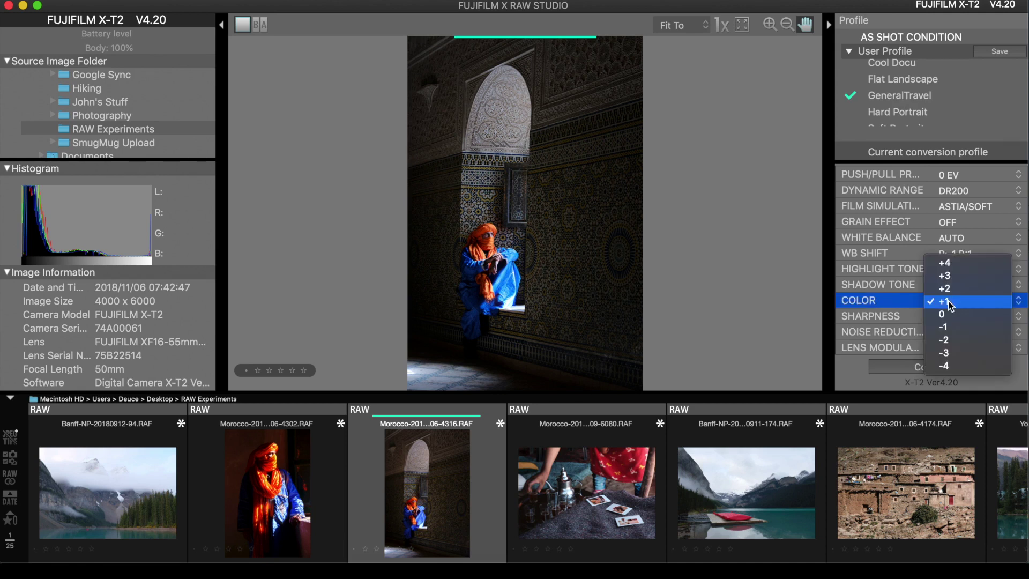
click(946, 315)
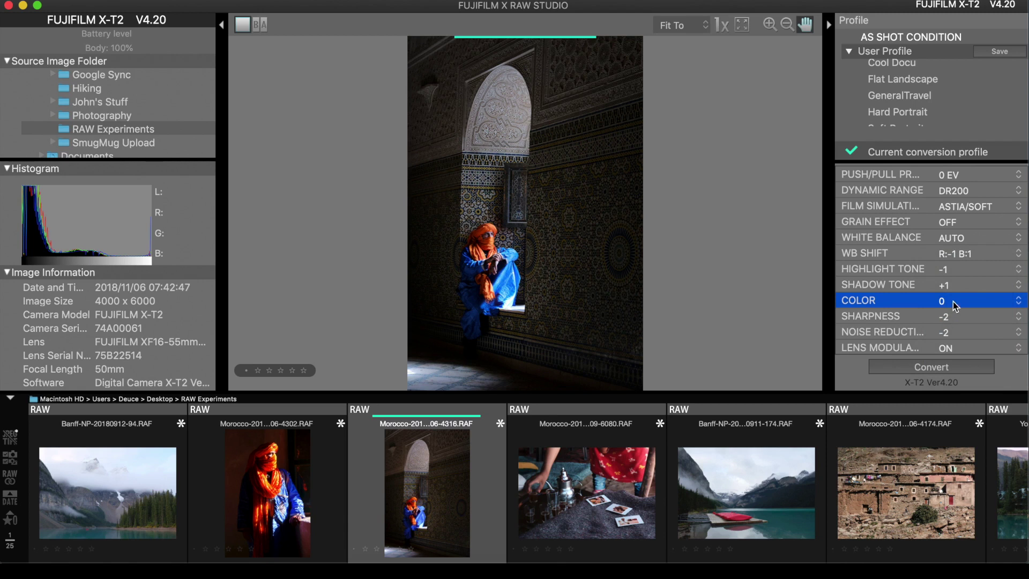
click(997, 53)
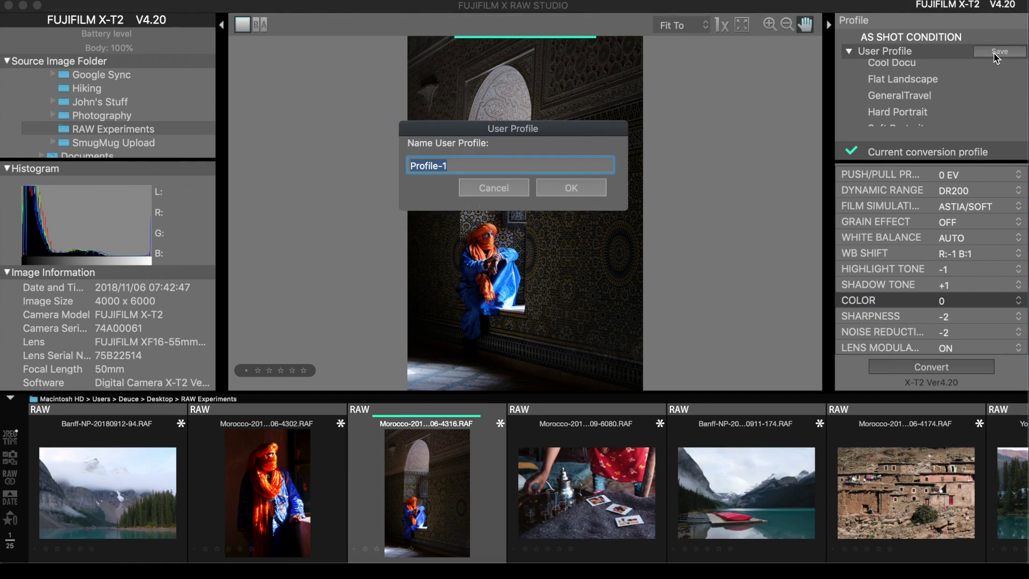
text(GeneralTravel)
key(Return)
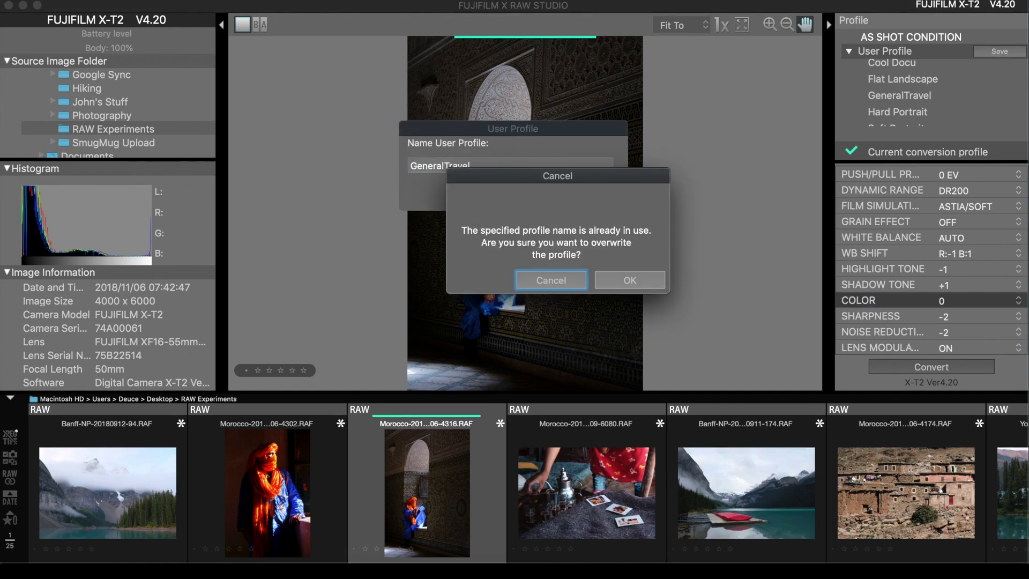
click(630, 281)
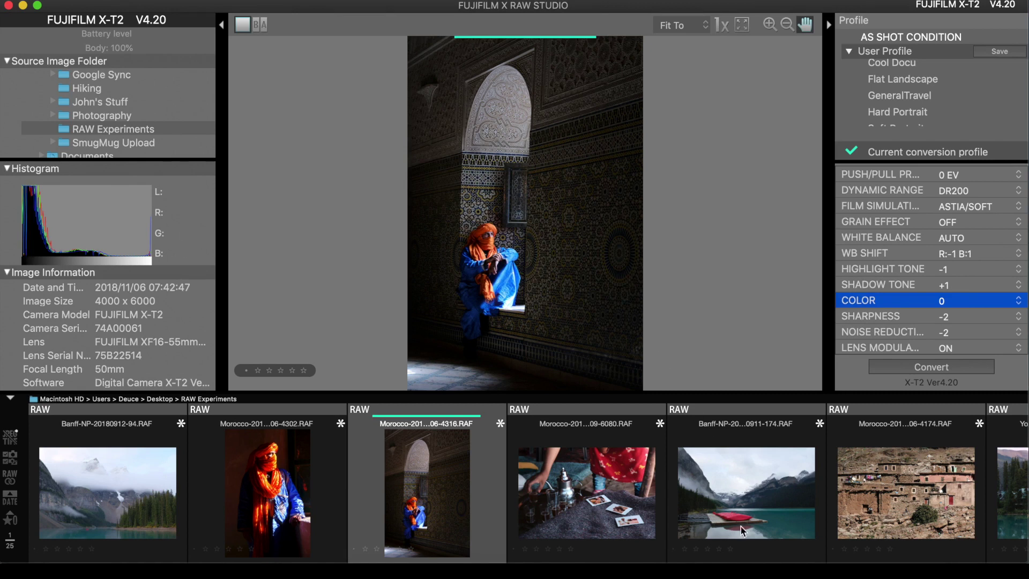
Apply the GeneralTravel profile to the Banff photo of red canoes on the dock and to the Morocco night market photo.
click(743, 503)
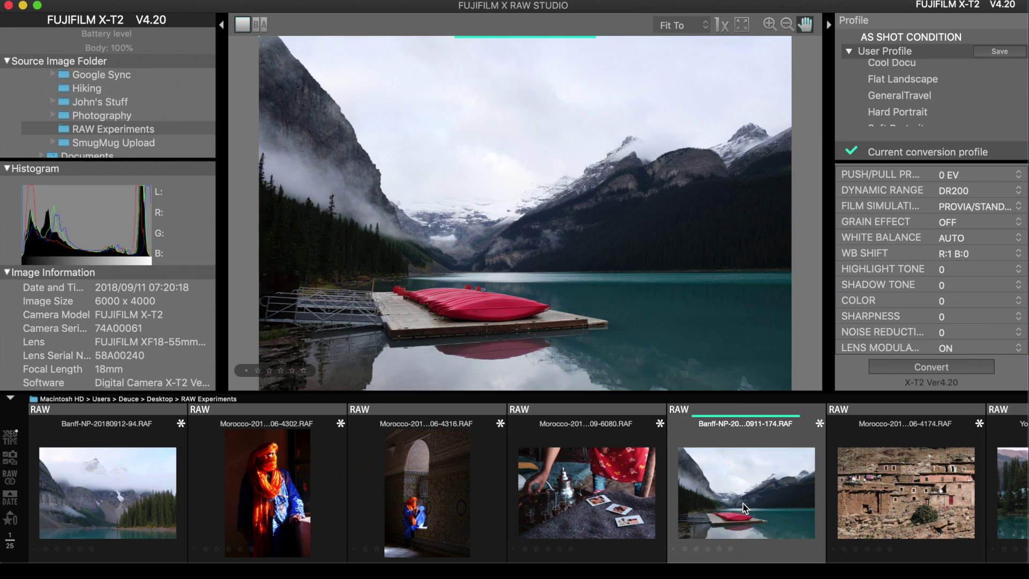
click(927, 97)
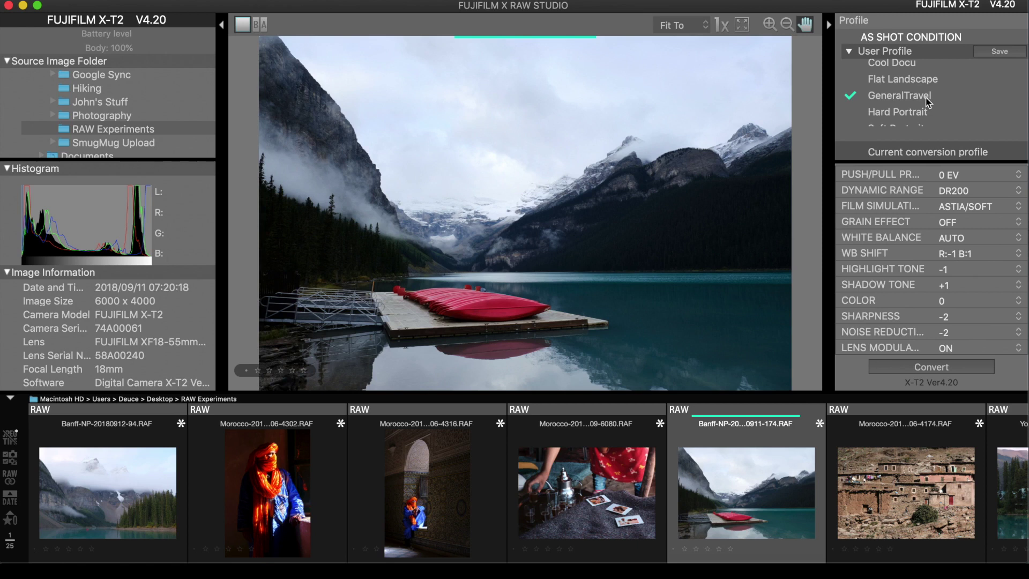
scroll(938, 525, right, 10)
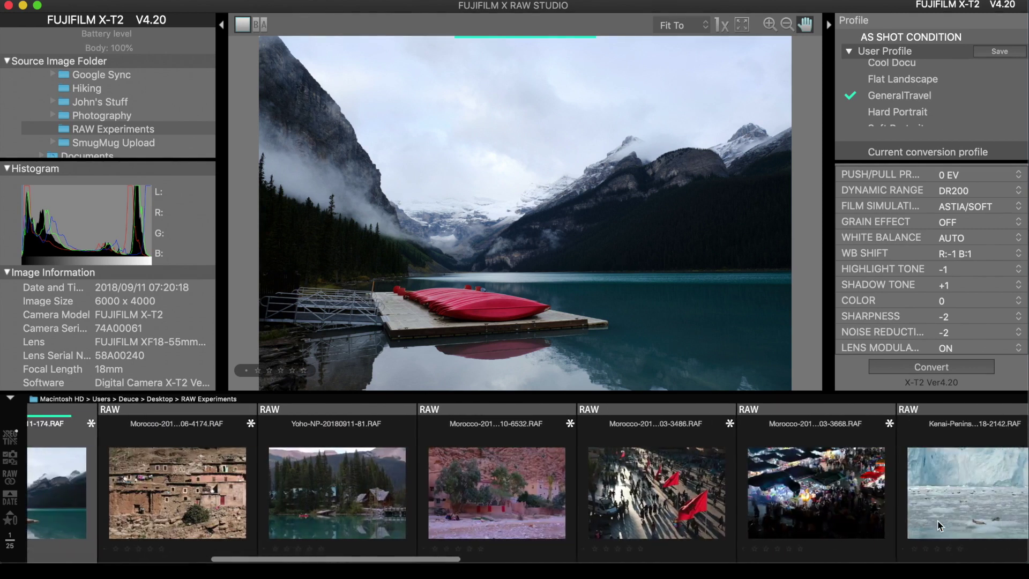
scroll(938, 525, right, 4)
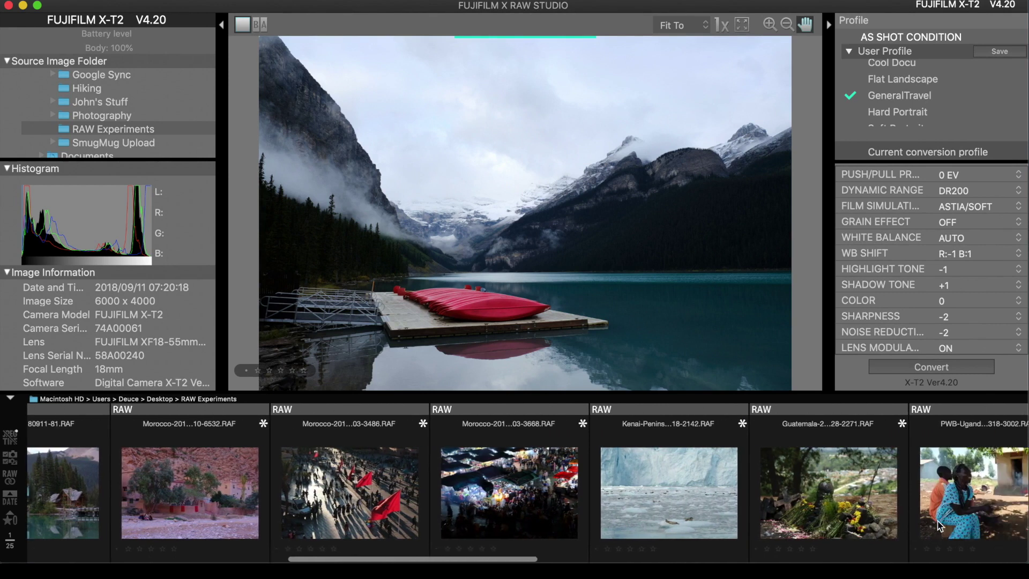
click(500, 488)
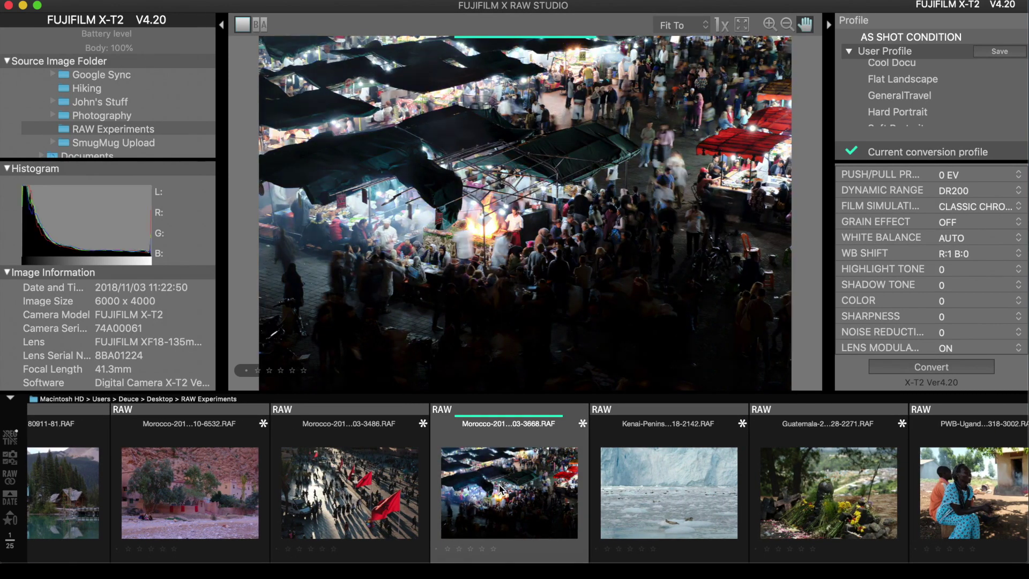
click(925, 100)
double_click(926, 99)
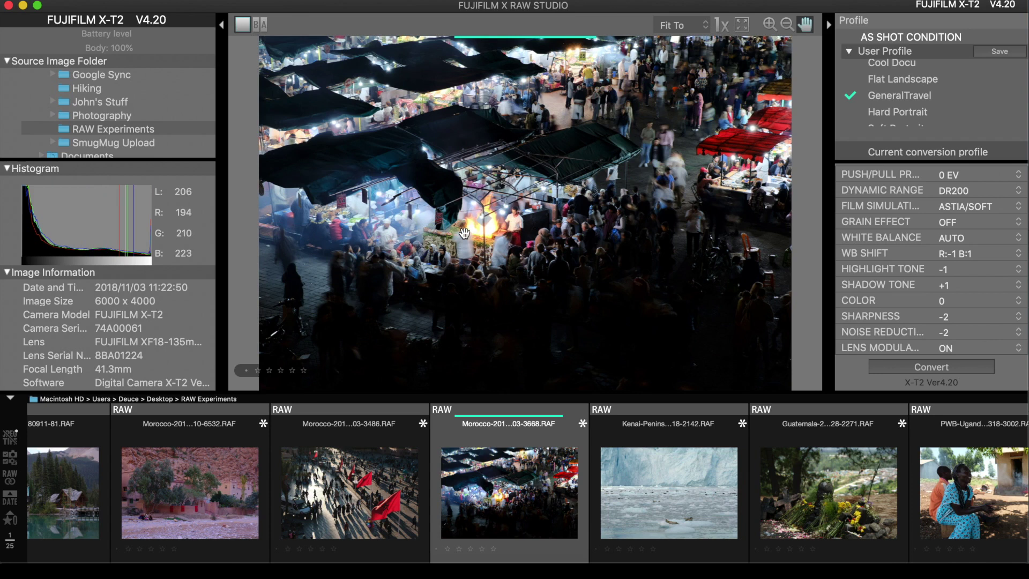
Apply the GeneralTravel profile to the Guatemala photo of the street vendor's white cart.
scroll(764, 512, right, 10)
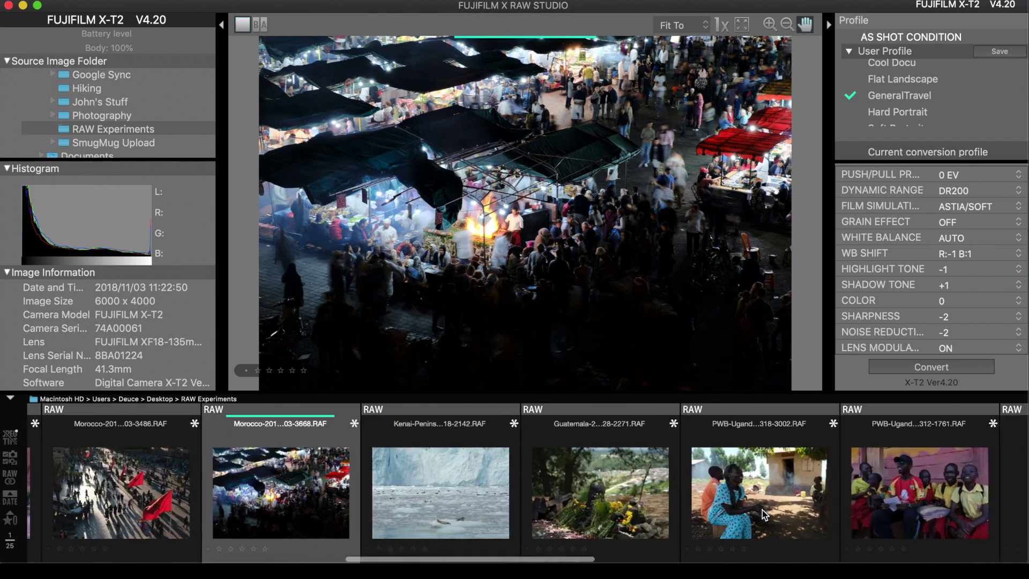
scroll(762, 509, right, 5)
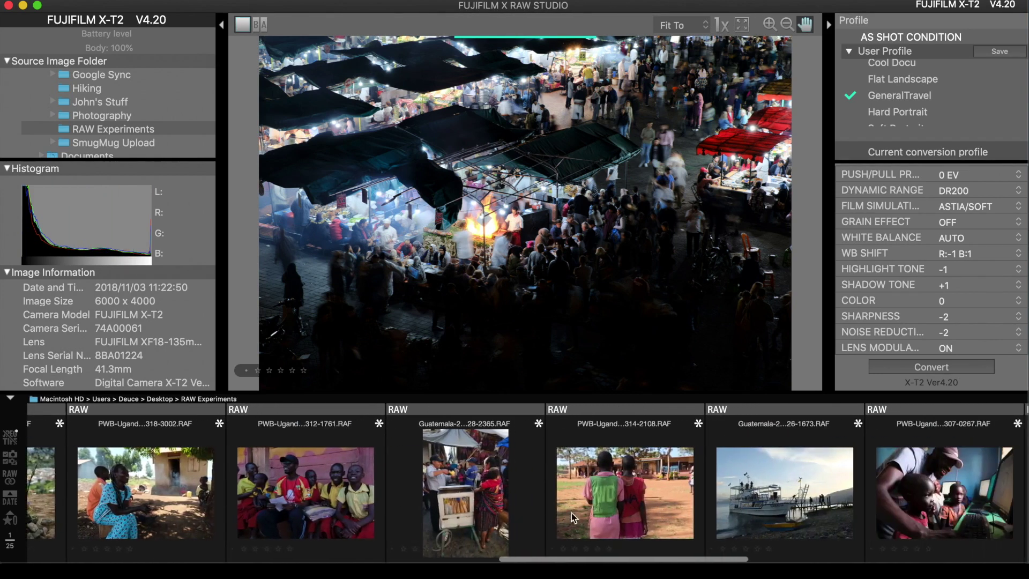
click(479, 500)
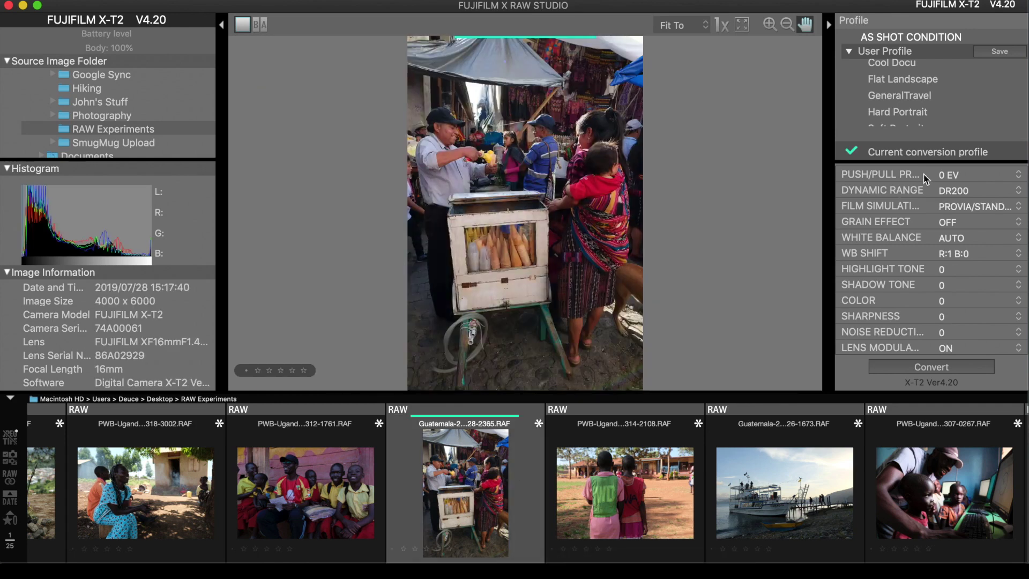
click(928, 97)
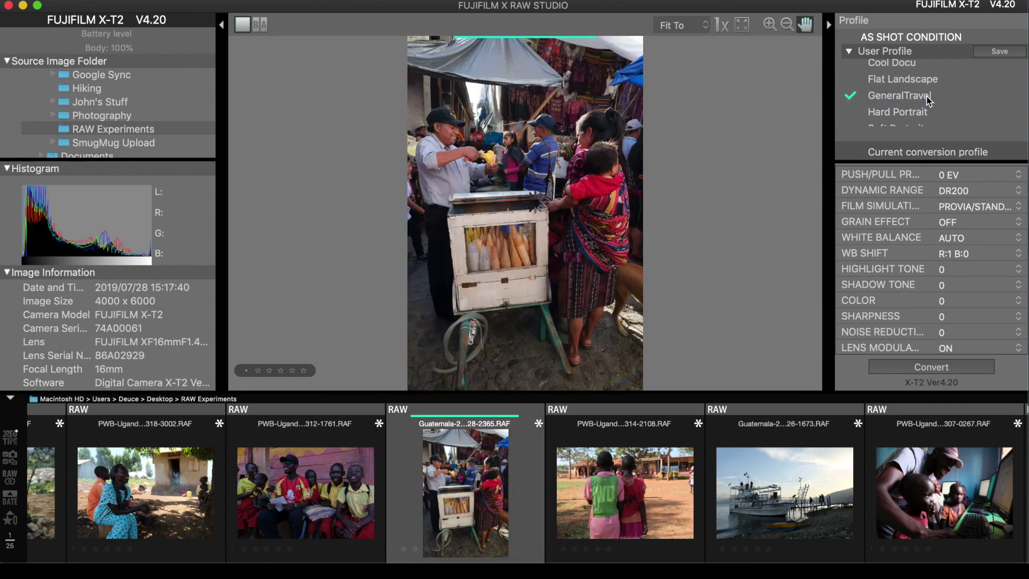